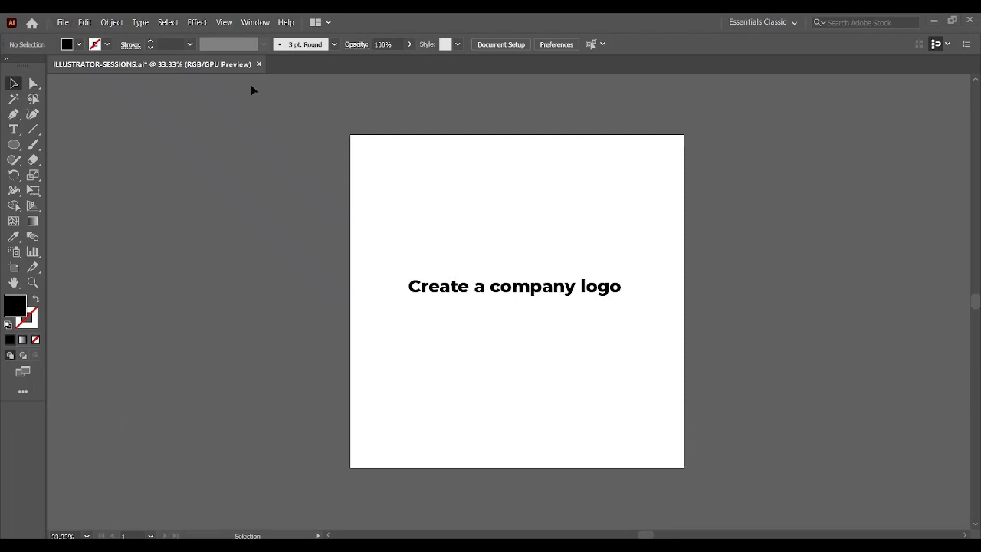
Step: Start a new document from the Print Letter preset with its units set to pixels
left_click(63, 22)
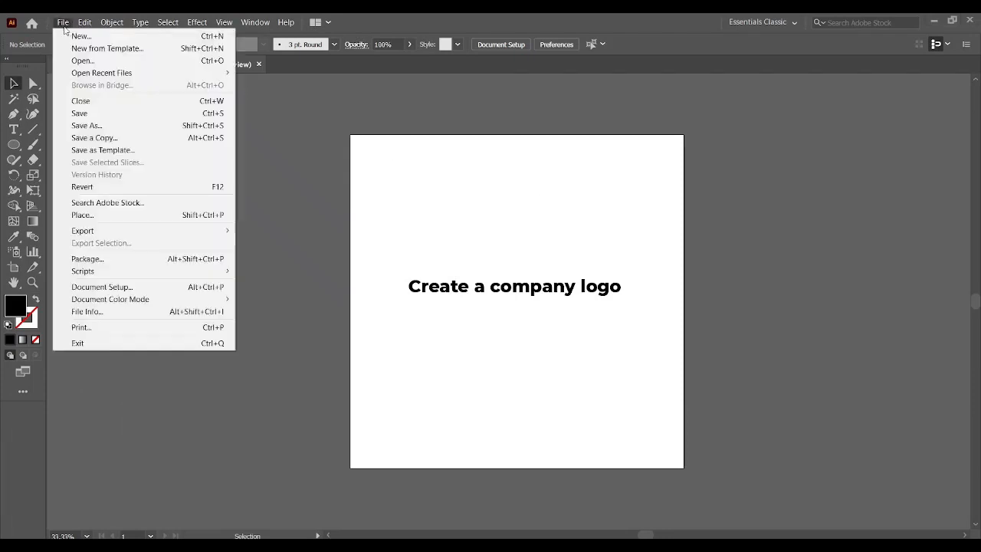
left_click(77, 35)
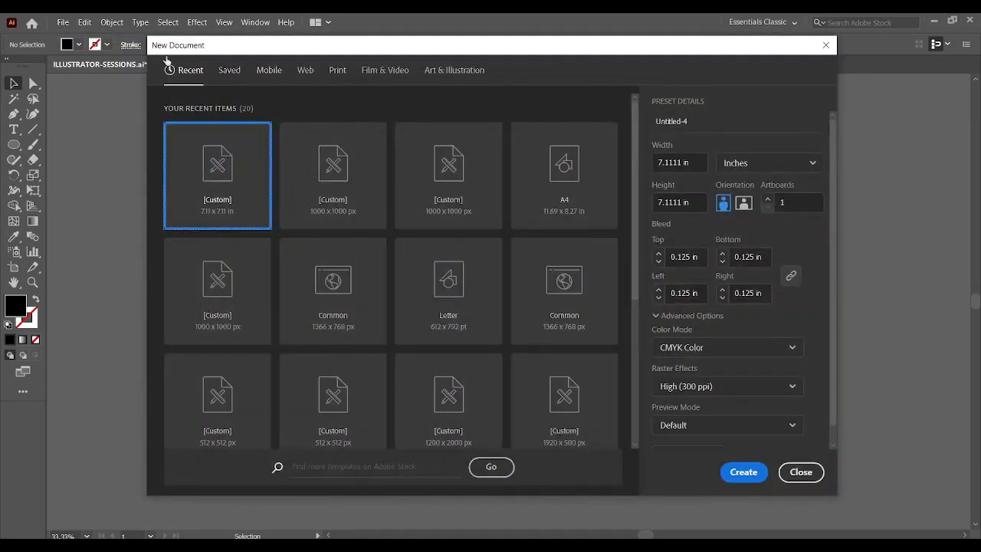
left_click(338, 74)
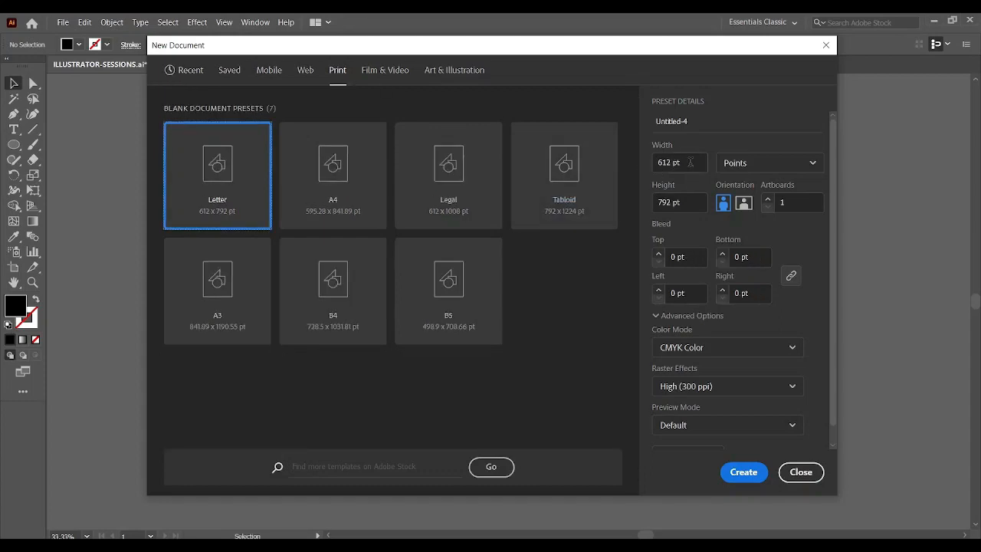
left_click(740, 164)
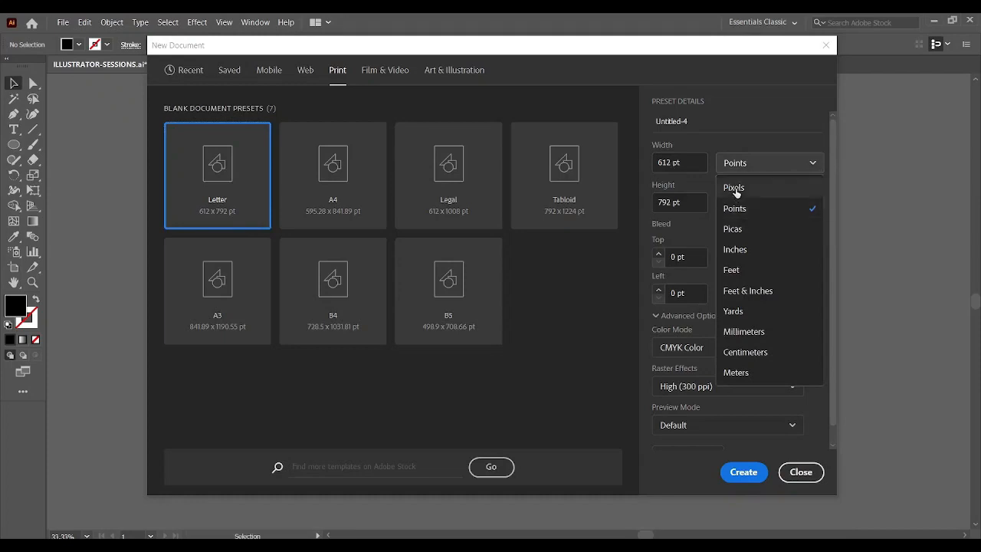
left_click(735, 188)
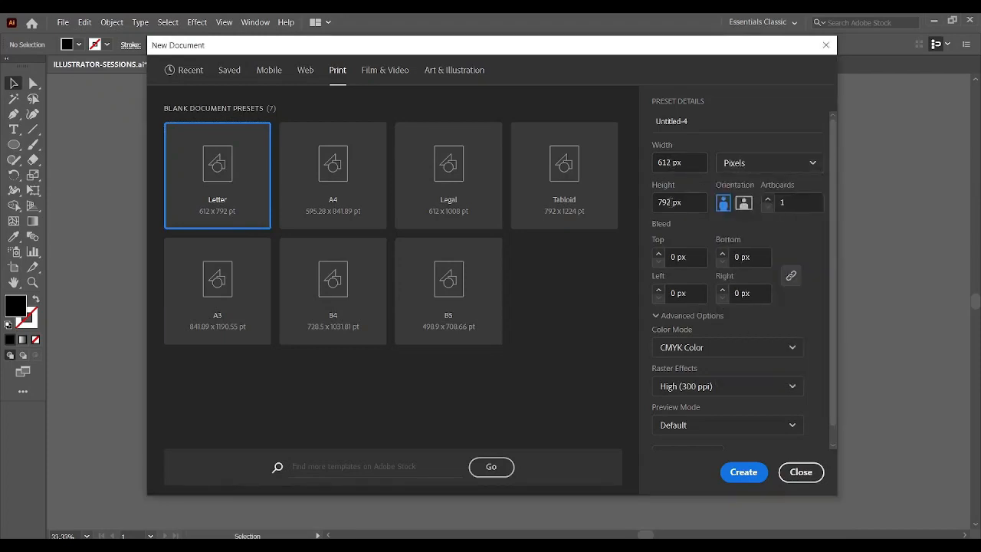
Step: Set the new document's width and height to 512 px each
left_click_drag(671, 202, 657, 202)
left_click_drag(664, 162, 655, 163)
type("5")
left_click(664, 203)
left_click_drag(668, 203, 654, 203)
type("512")
key("BackSpace")
Step: Switch the document units to inches, set a 0.125 in bleed on all sides, and create the document
left_click(750, 169)
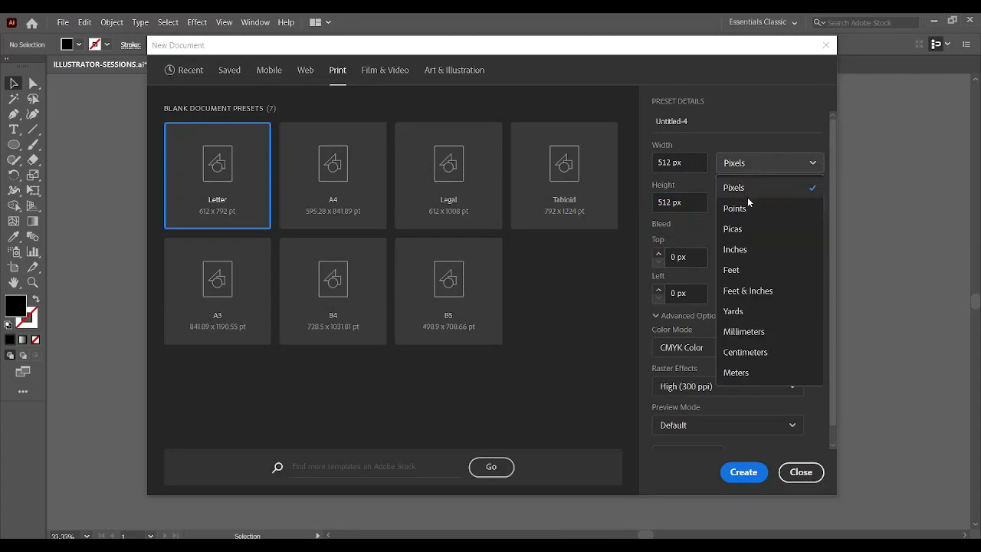
left_click(742, 251)
left_click(678, 257)
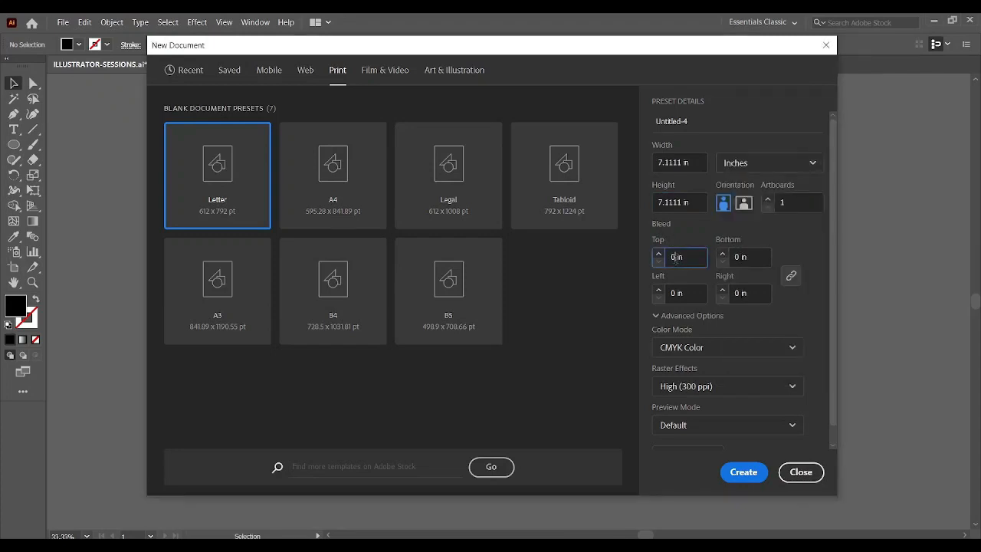
type(".125")
key("Tab")
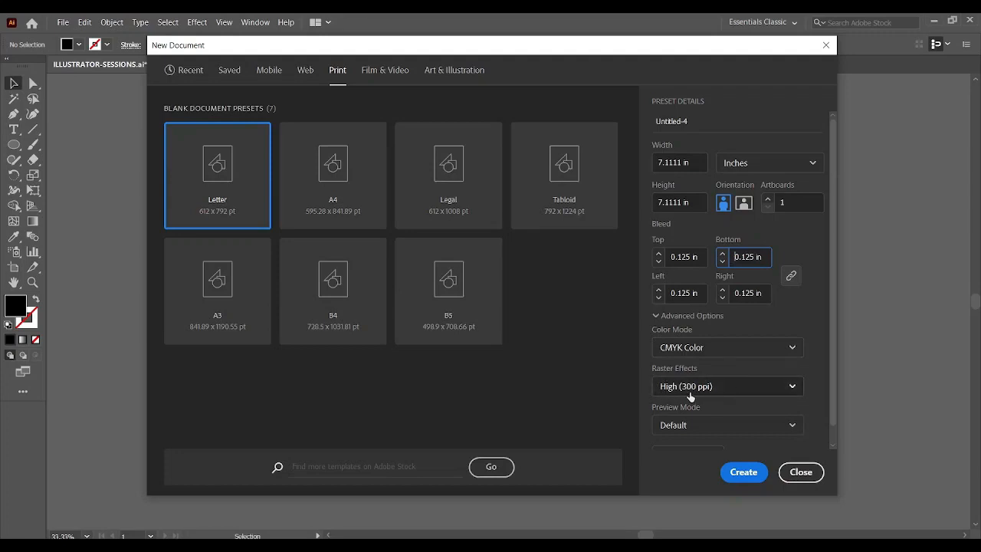
left_click(744, 471)
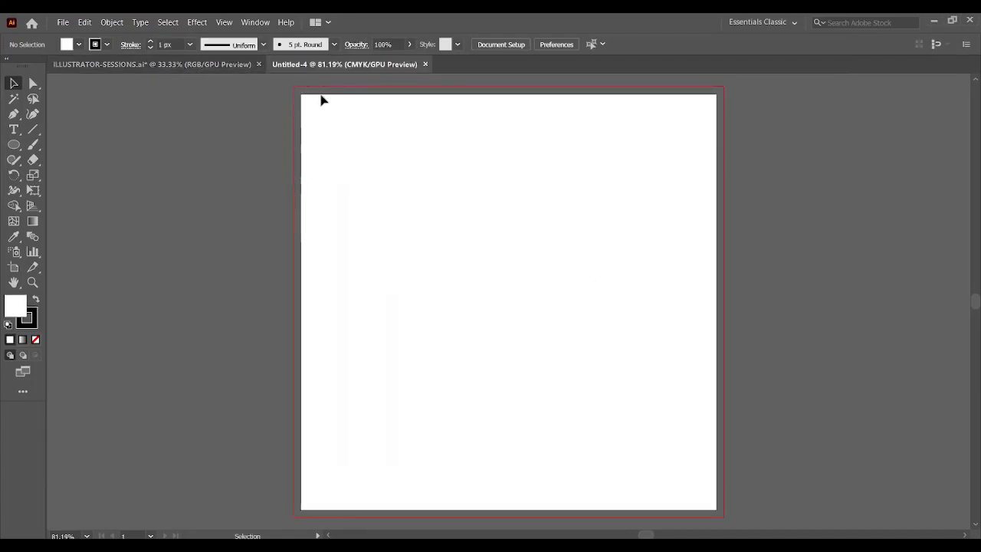
Step: Draw a large square just inside the artboard edges with no fill and a 0.5 px black stroke
left_click(14, 144)
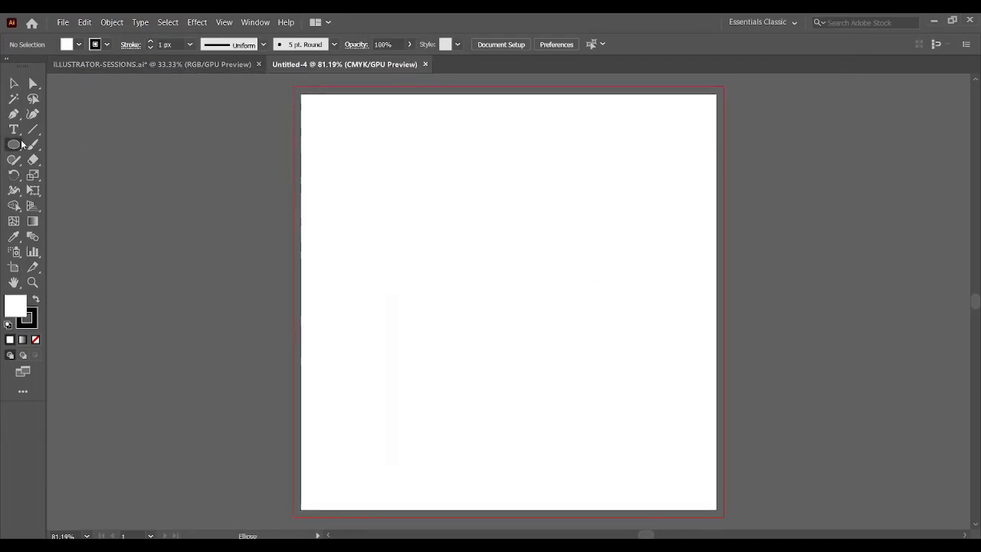
left_click(55, 148)
left_click(35, 340)
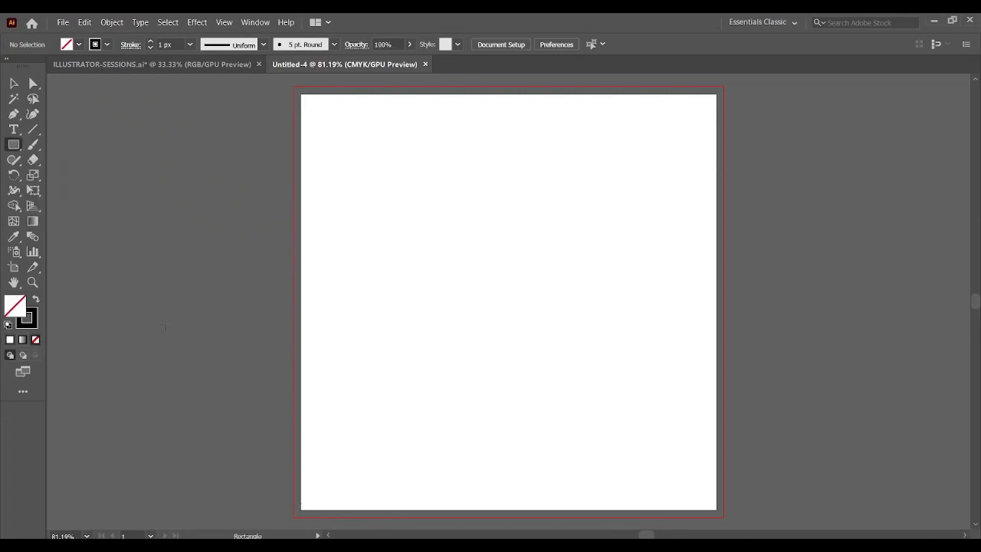
left_click_drag(327, 119, 696, 489)
key("v")
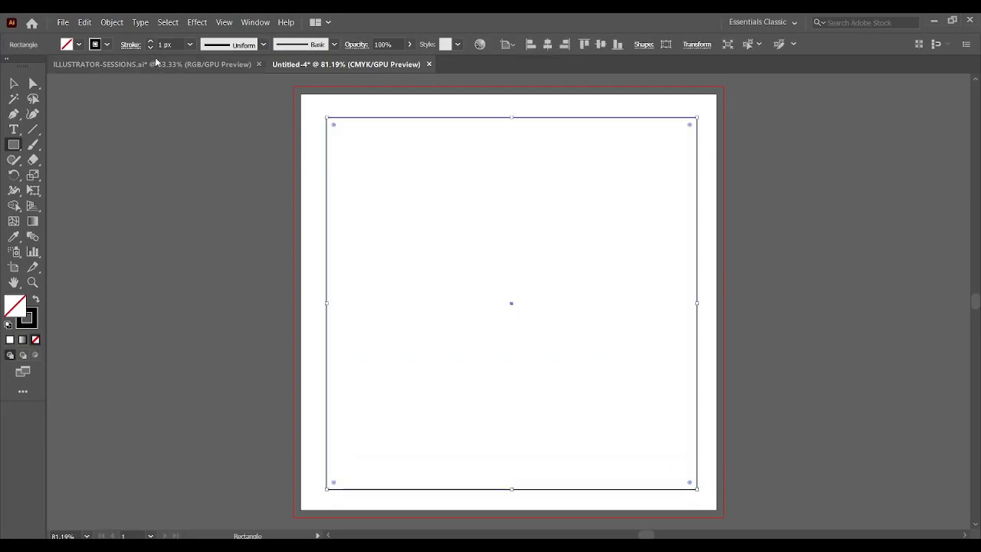
Step: Center the square horizontally and vertically on the artboard and lock it in place
left_click(506, 44)
left_click(538, 87)
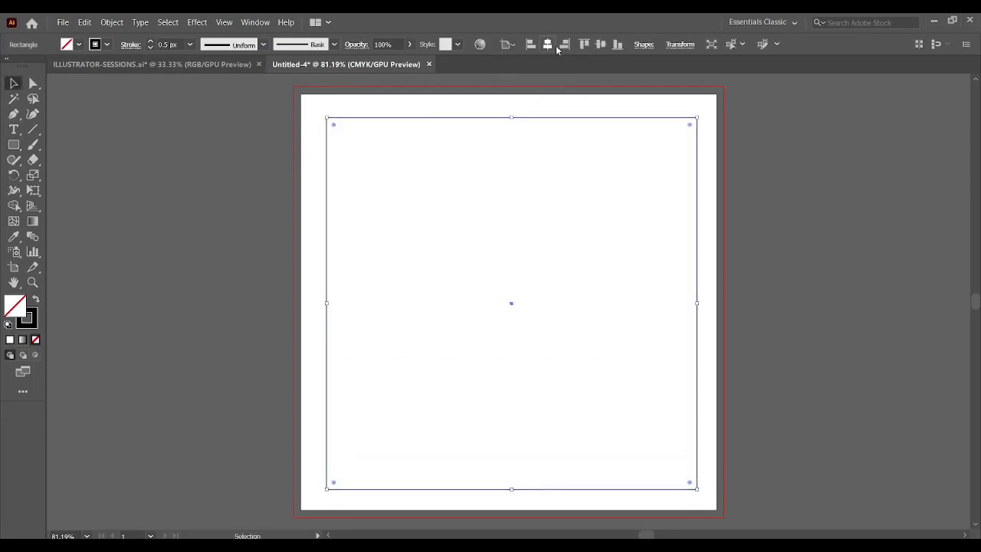
left_click(556, 45)
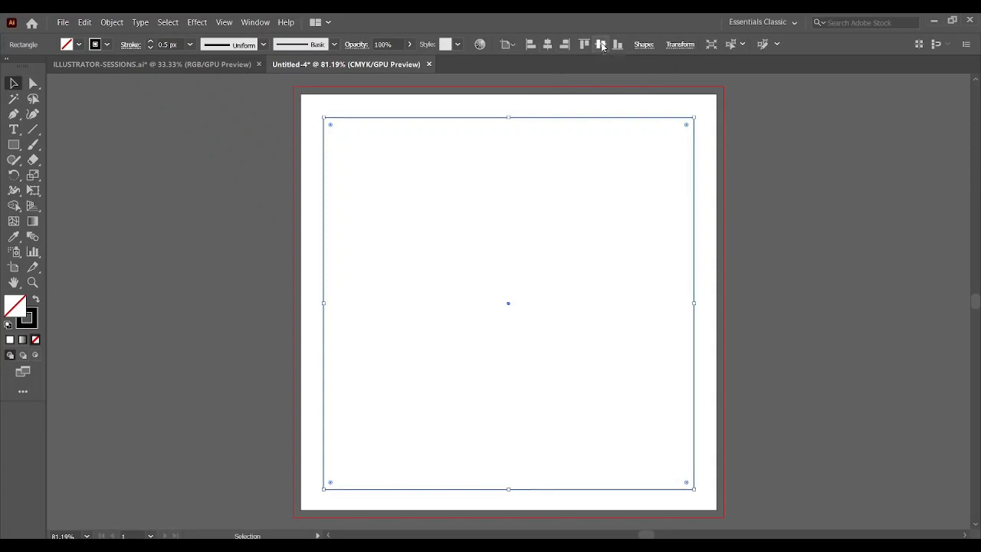
left_click(603, 45)
left_click(107, 23)
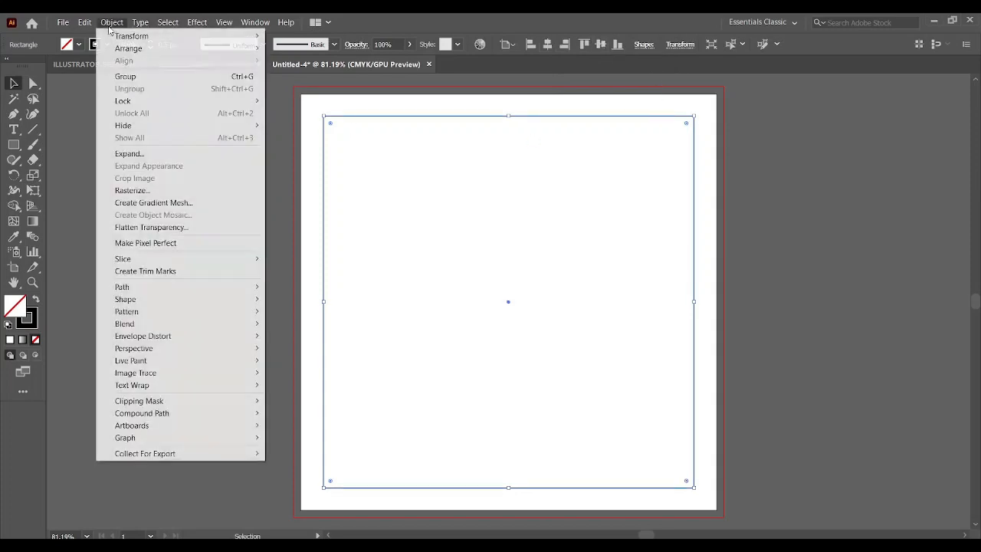
mouse_move(142, 101)
left_click(292, 101)
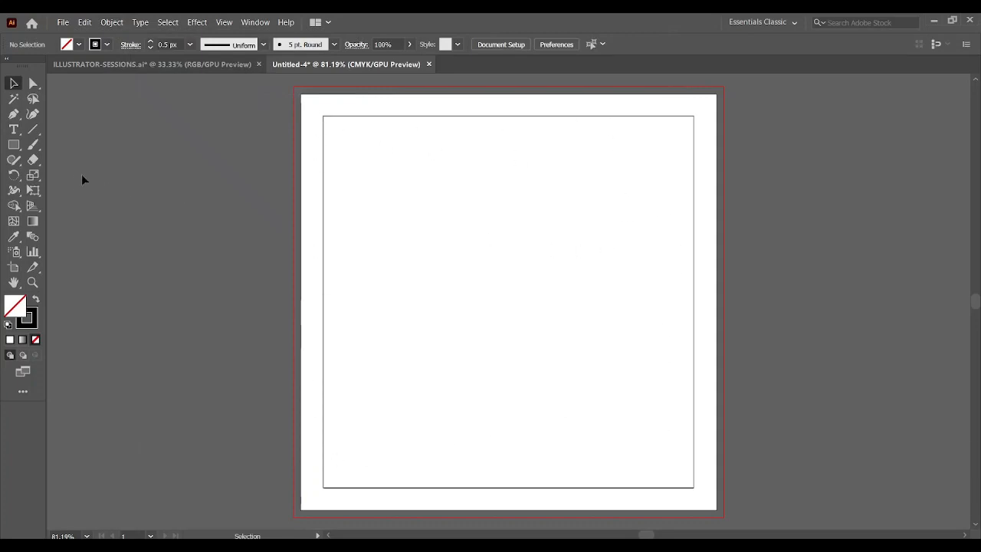
Step: Draw an unfilled circle inside the square, slightly left of and below its centre
left_click(13, 145)
left_click(71, 175)
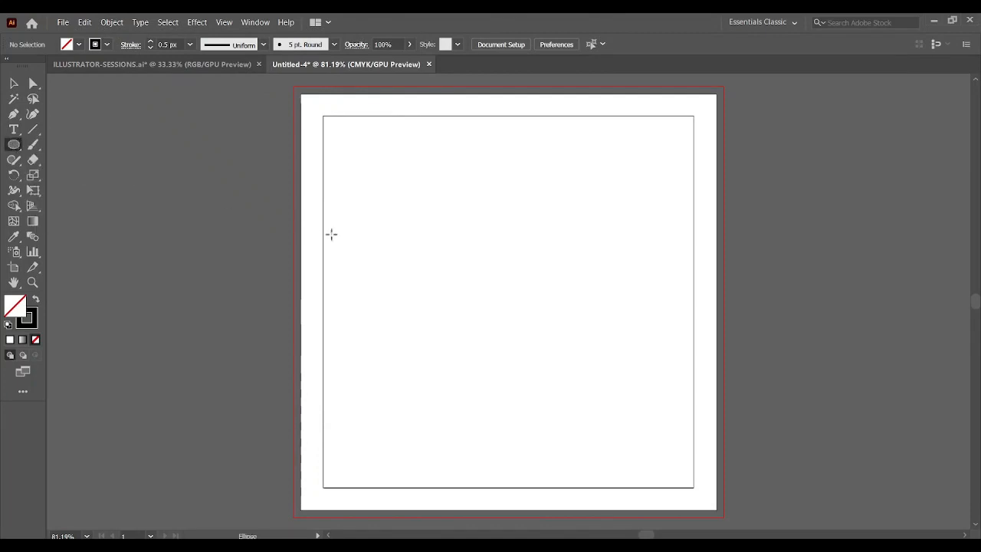
left_click_drag(386, 230, 552, 397)
Step: Draw a vertical line and move it so its lower end meets the circle's right edge, checking the contact up close
key("backslash")
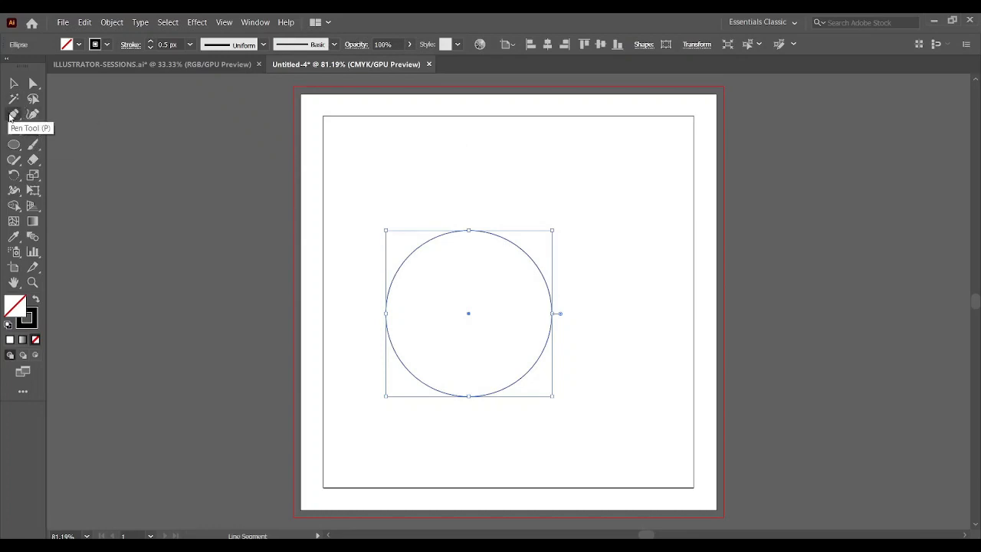
left_click_drag(559, 130, 587, 316)
key("v")
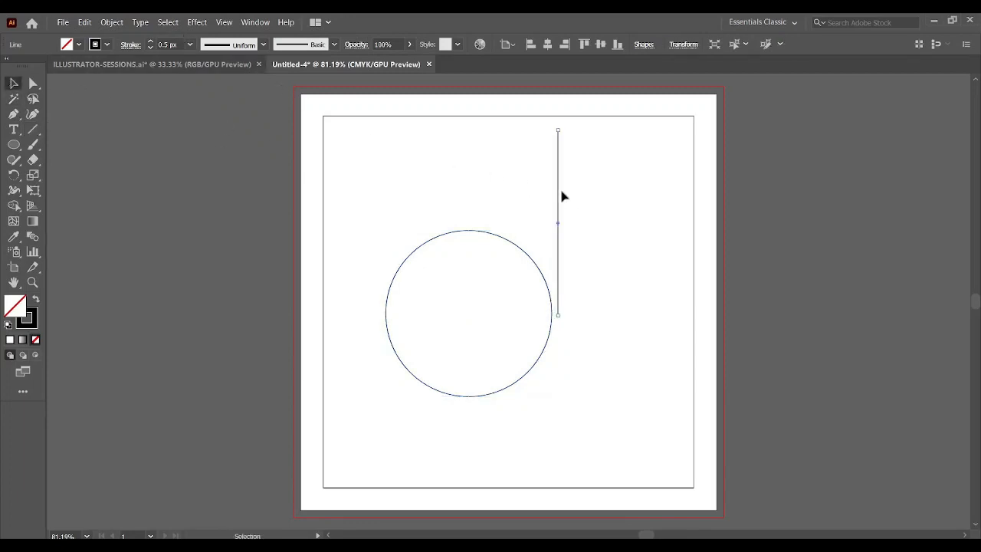
left_click(559, 195)
left_click_drag(559, 172, 555, 176)
left_click(581, 206)
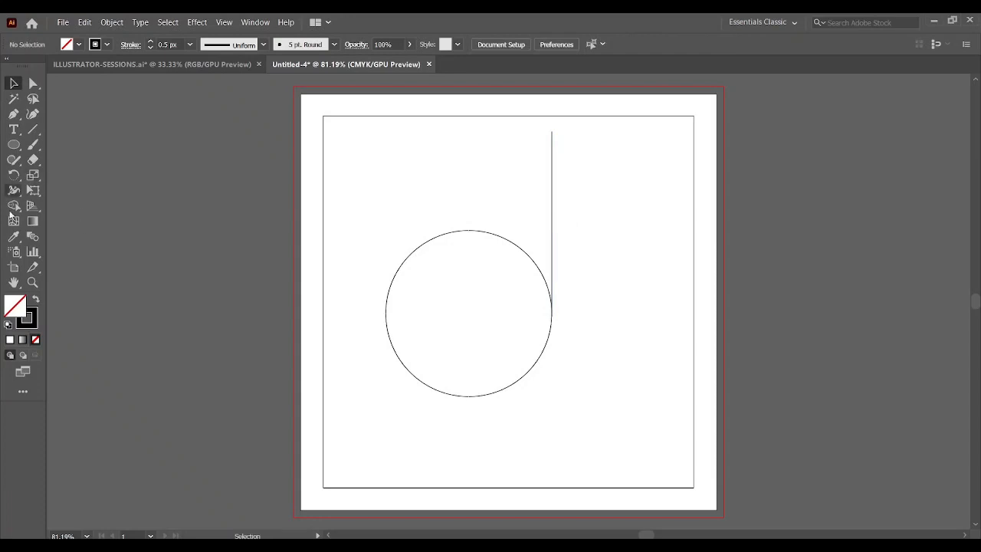
left_click(32, 282)
left_click_drag(473, 288, 652, 361)
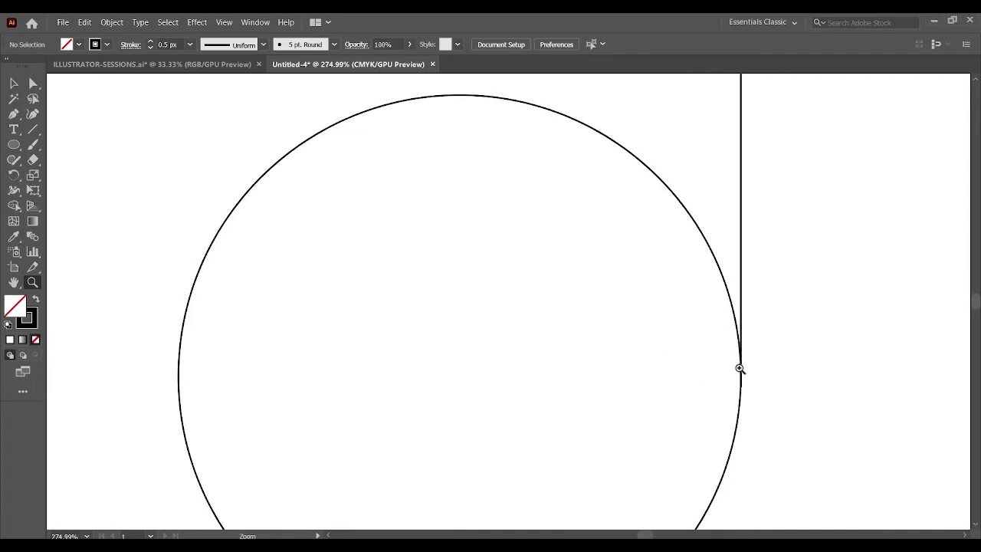
key("ctrl+1")
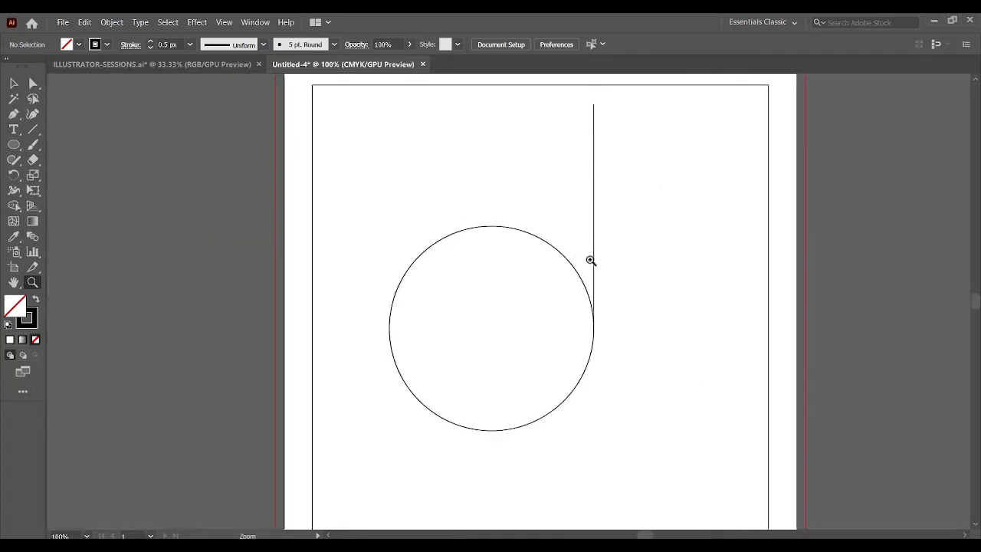
Step: Set the vertical line's stroke weight to 40 px
key("v")
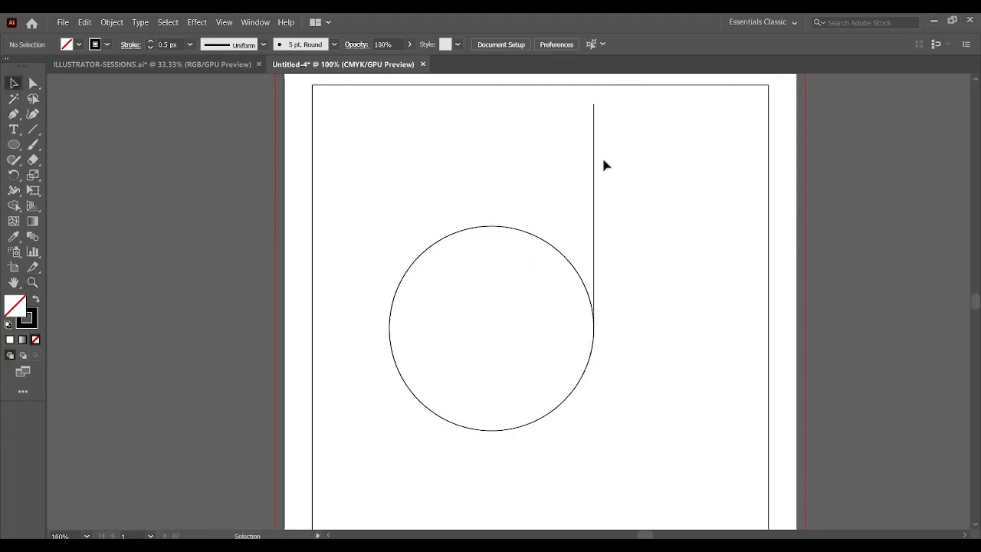
left_click(594, 119)
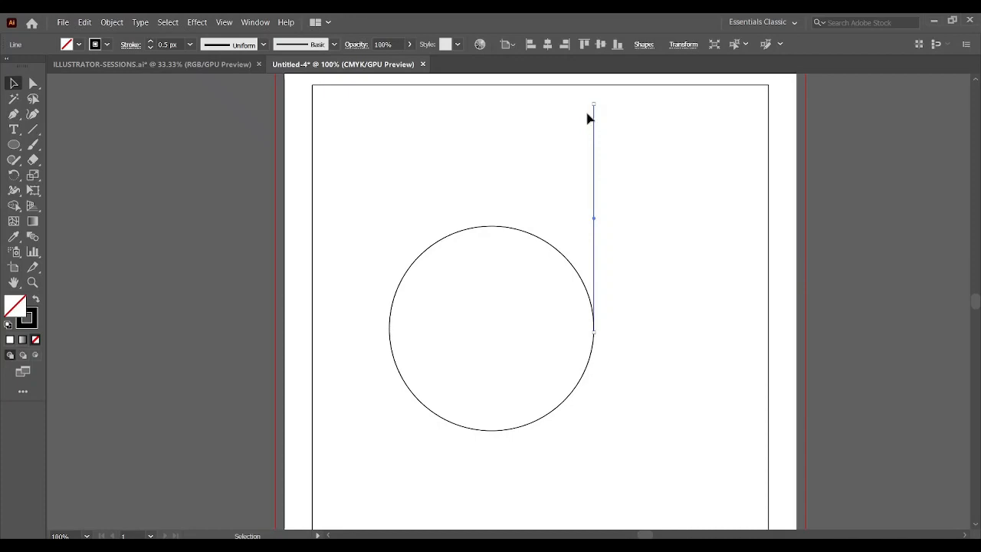
left_click(152, 43)
left_click(152, 43)
left_click(151, 42)
left_click(152, 42)
left_click(151, 42)
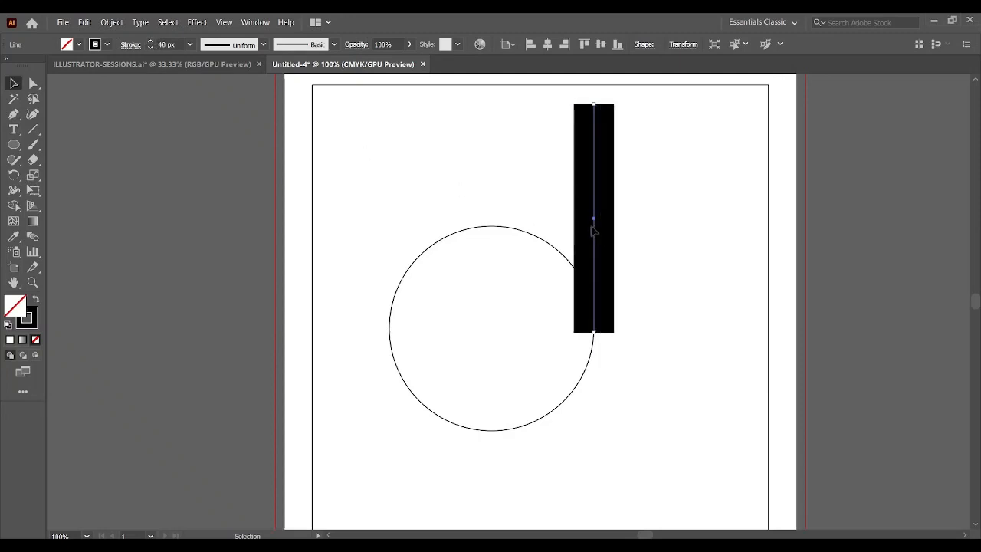
left_click(521, 223)
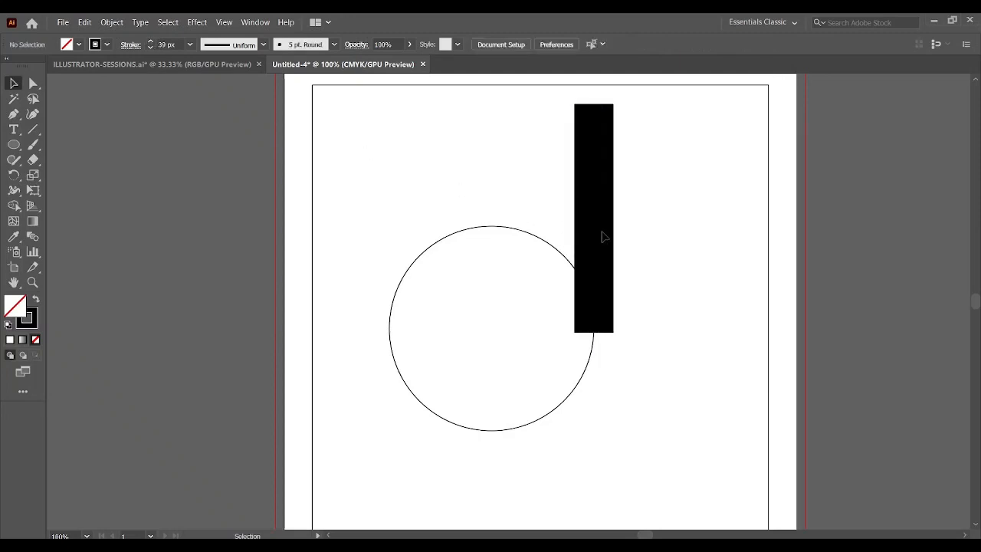
left_click(594, 233)
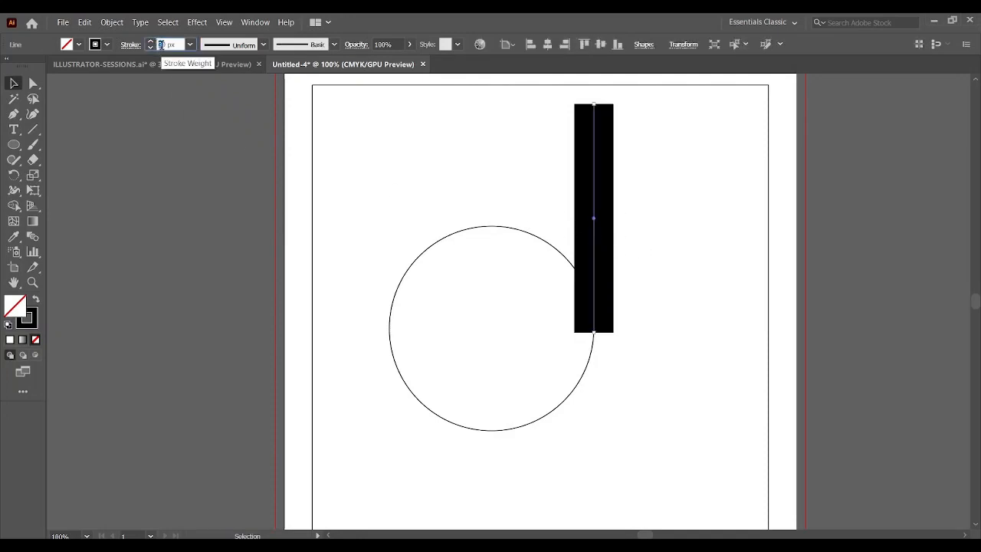
left_click_drag(164, 44, 154, 44)
Step: Give the circle a 40 px stroke to match the stem, forming a letter d
left_click(399, 253)
left_click(412, 265)
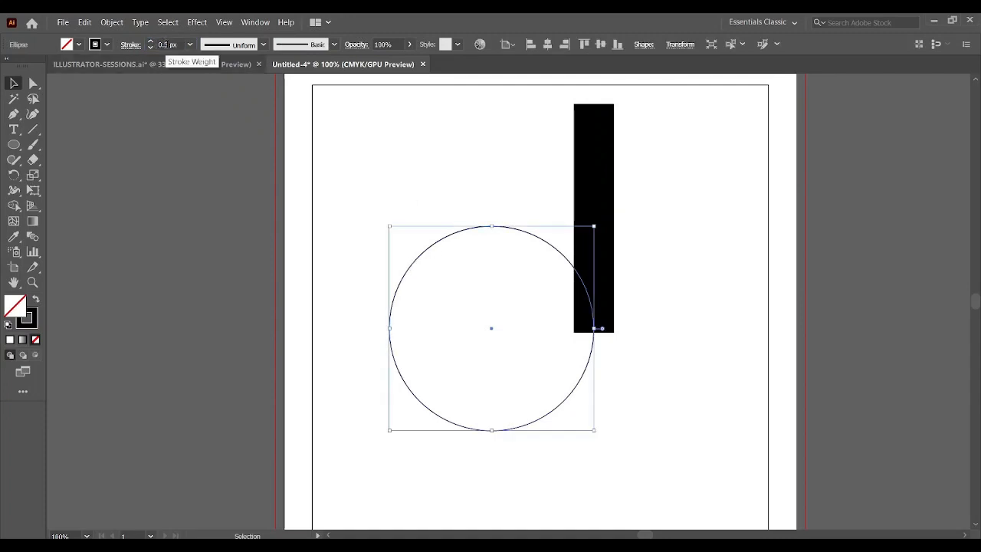
left_click_drag(168, 44, 135, 44)
type("40")
key("Return")
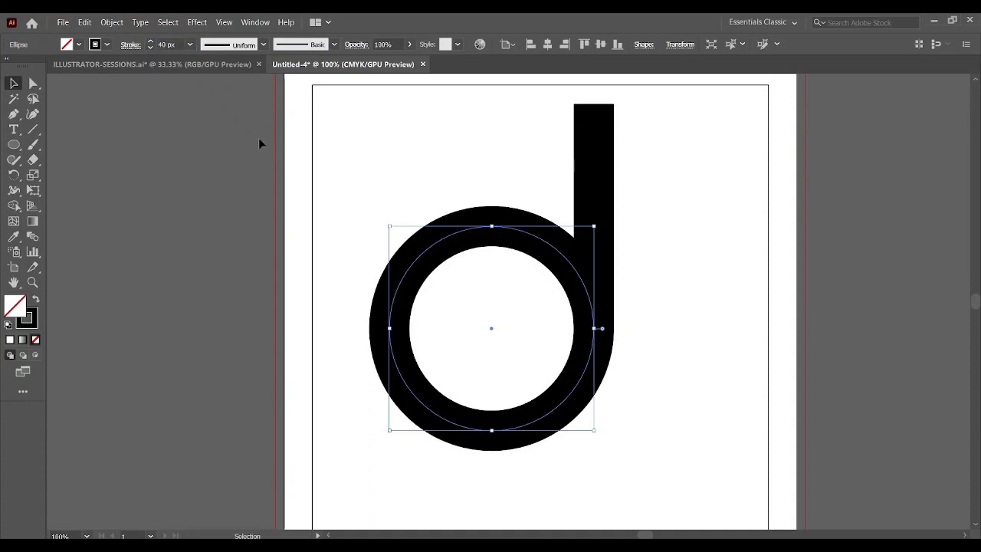
left_click(322, 135)
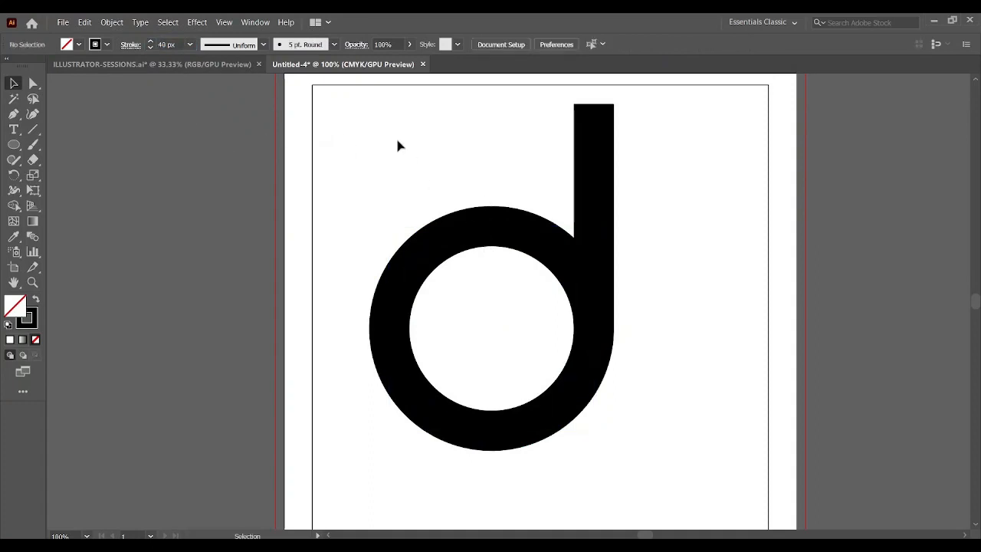
Step: Examine the circle and line paths of the letter d in Outline view and return to GPU Preview
left_click_drag(386, 98, 732, 377)
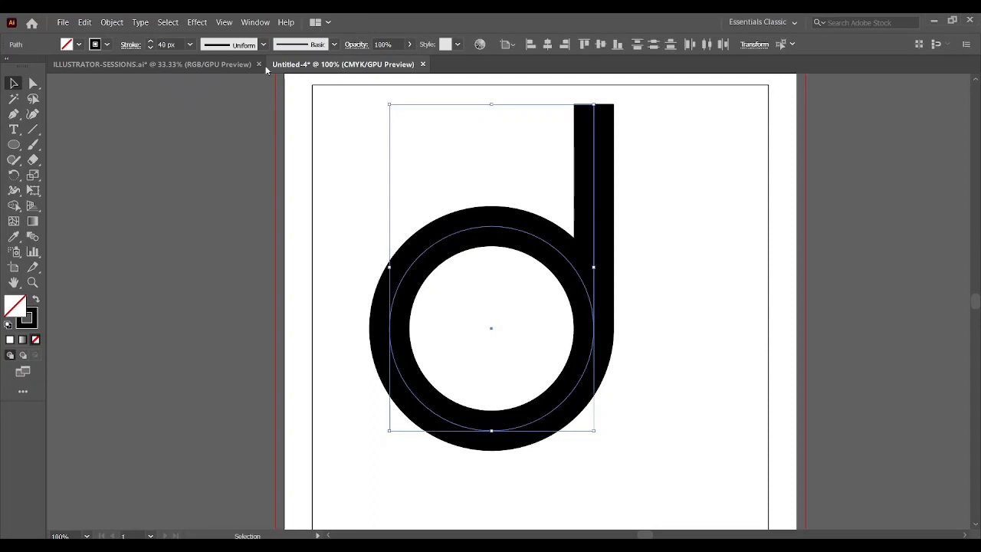
left_click(224, 23)
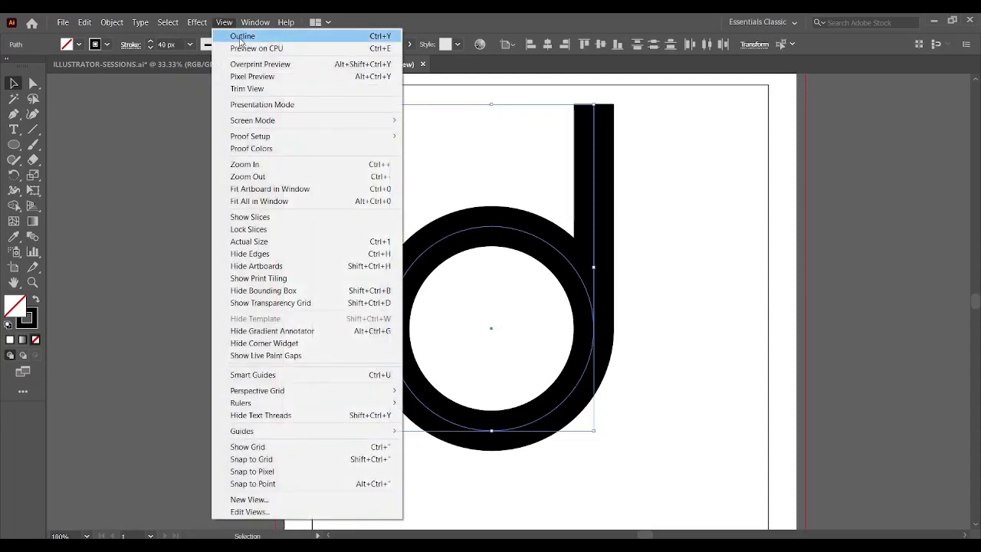
left_click(241, 37)
left_click(676, 265)
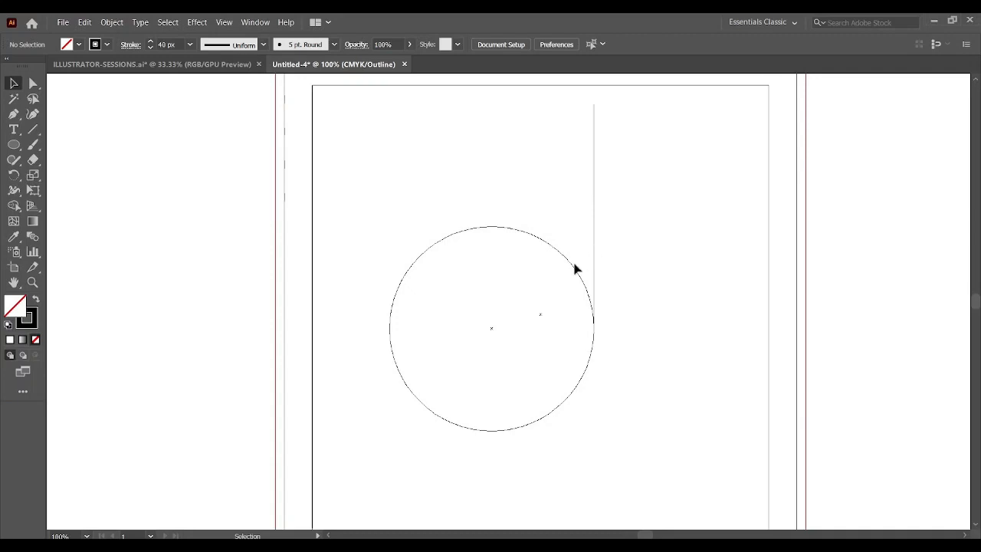
left_click(225, 23)
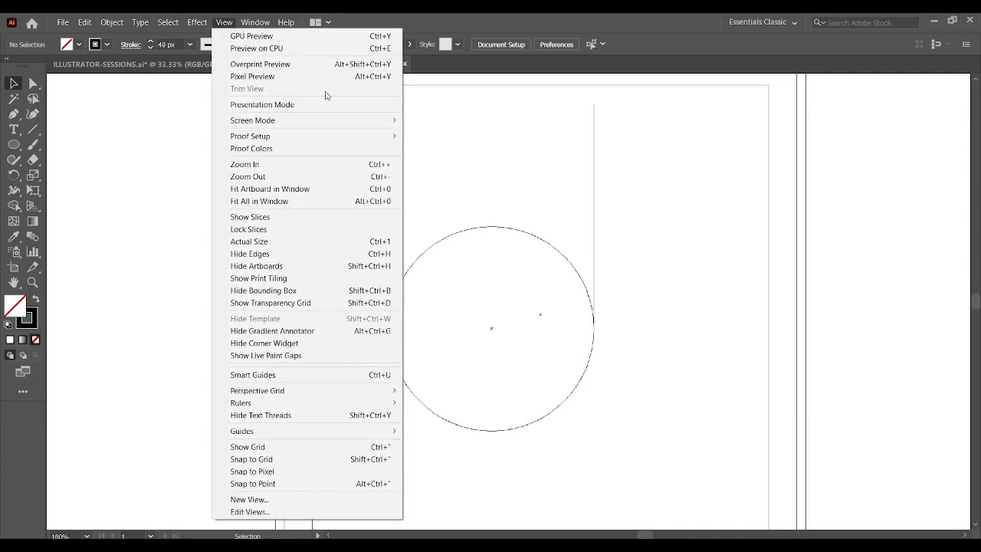
left_click(253, 37)
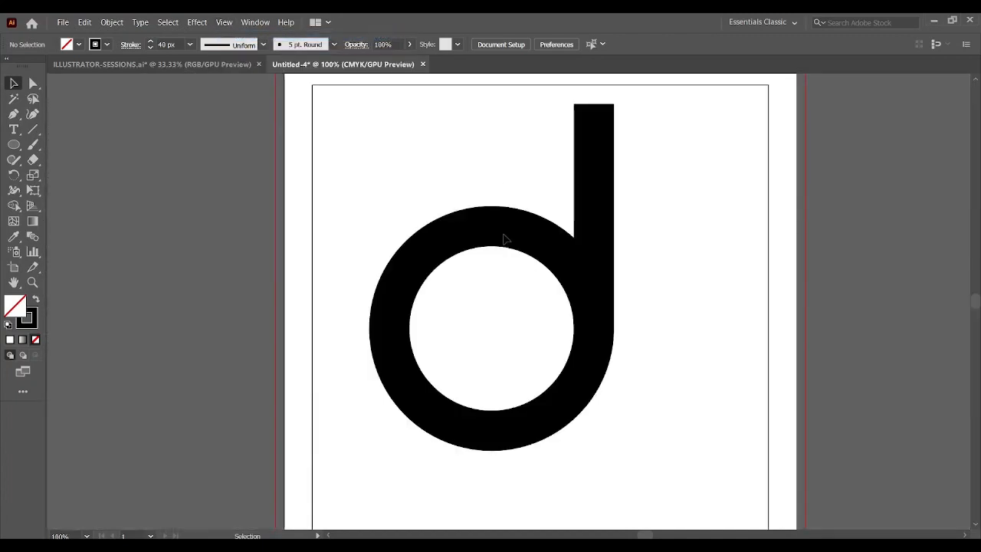
Step: Convert the circle's stroke into a filled ring shape with Outline Stroke
left_click_drag(445, 188, 539, 335)
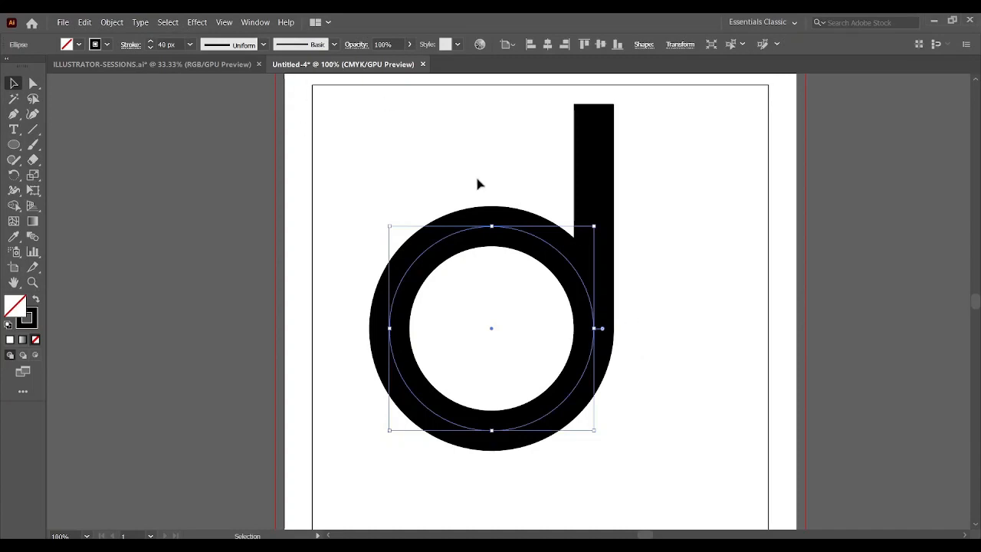
left_click_drag(464, 206, 554, 324)
left_click(112, 23)
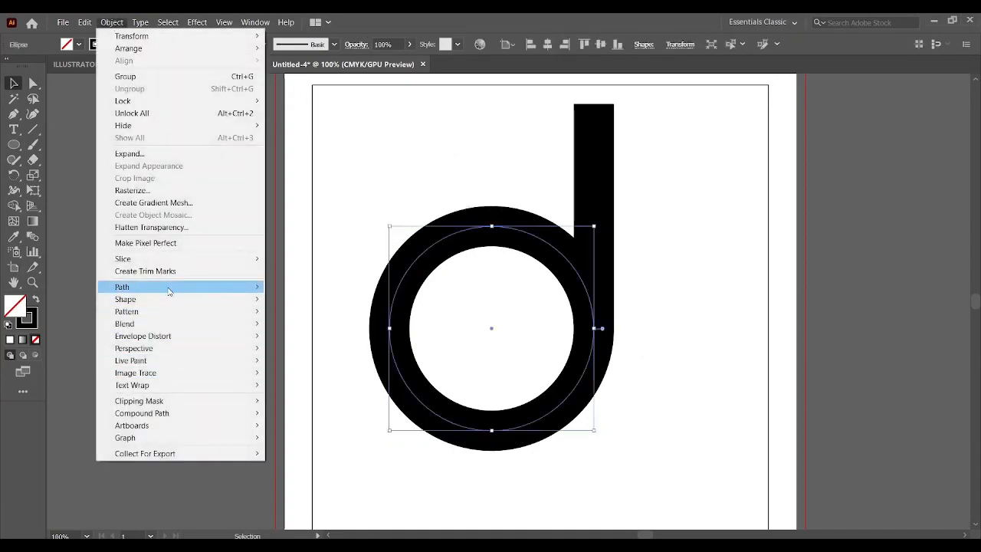
mouse_move(170, 288)
left_click(309, 315)
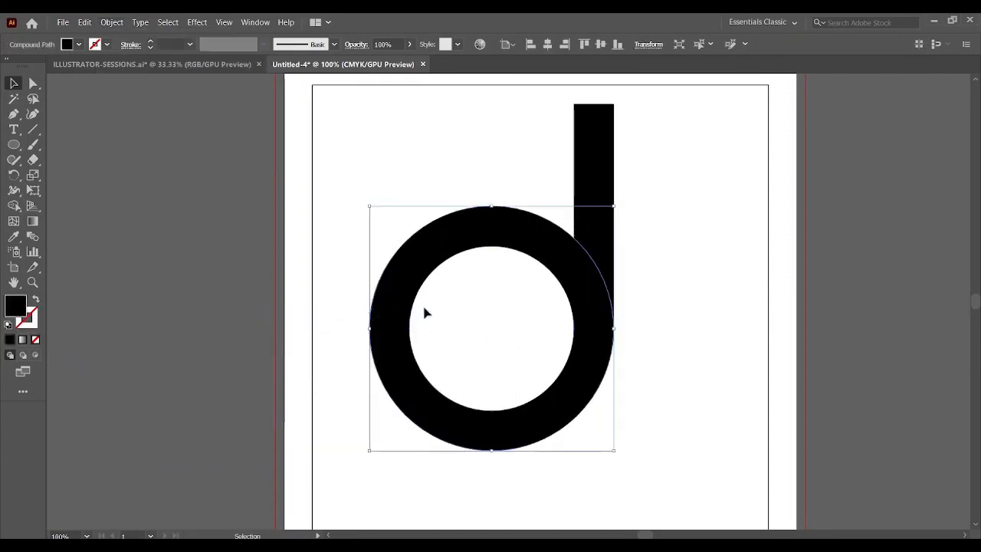
Step: Convert the vertical stem's stroke into a filled rectangle with Outline Stroke
left_click_drag(560, 136, 675, 175)
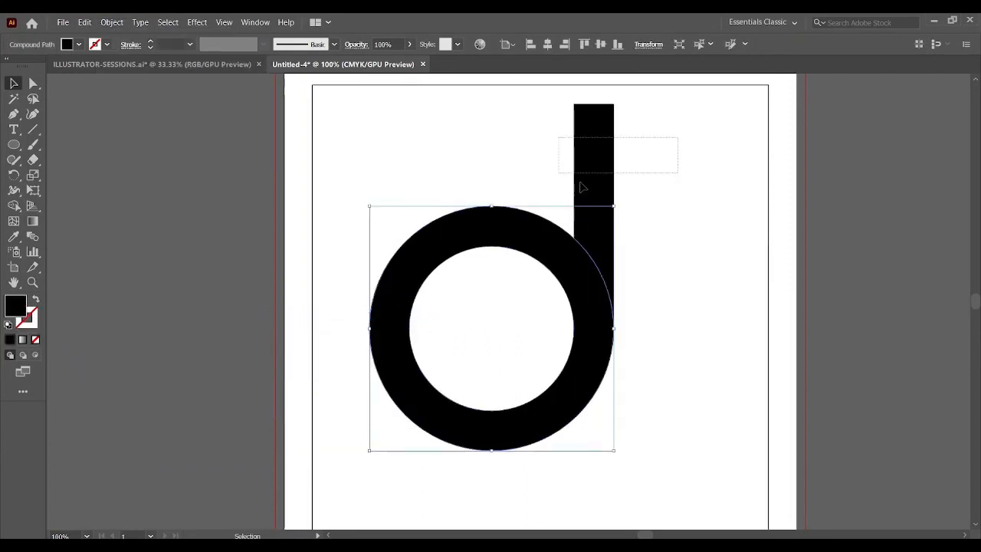
left_click(112, 22)
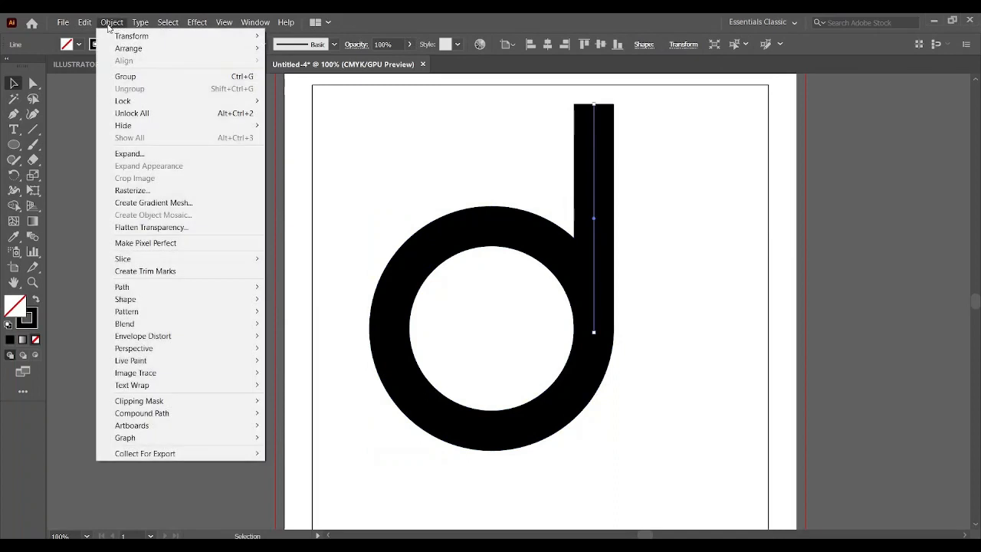
mouse_move(157, 287)
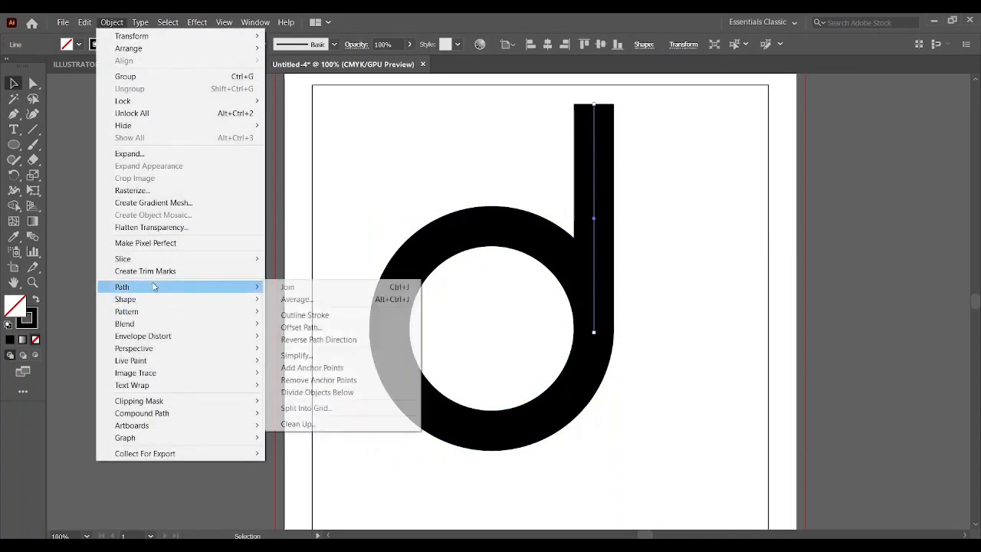
left_click(310, 320)
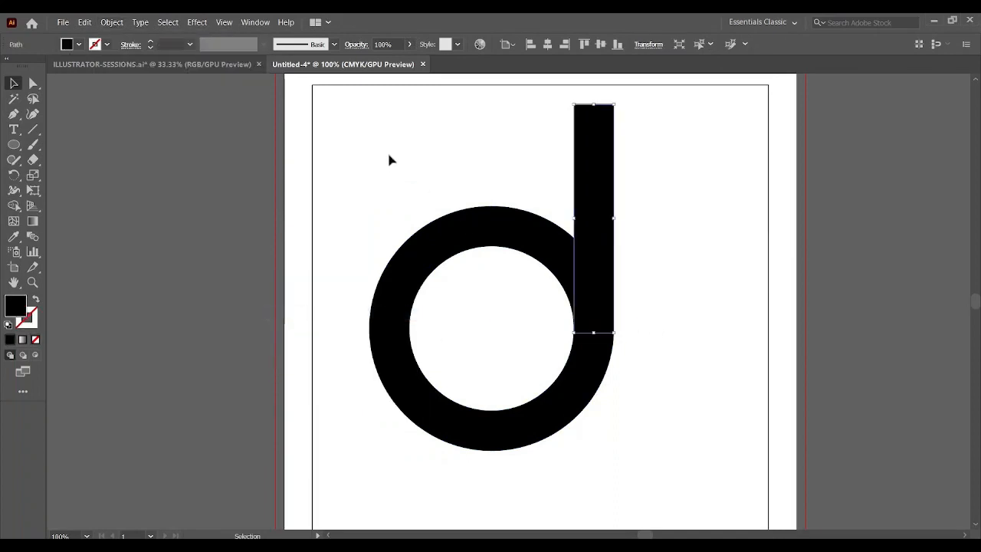
Step: Examine the separate, overlapping outlines of the ring and stem in Outline view, then return to GPU Preview
key("ctrl+a")
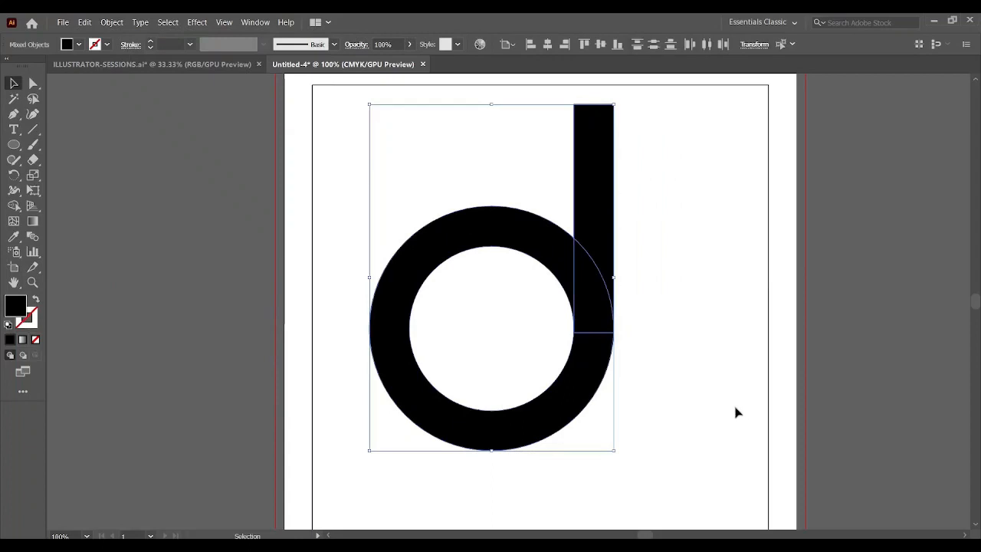
left_click(222, 22)
left_click(244, 35)
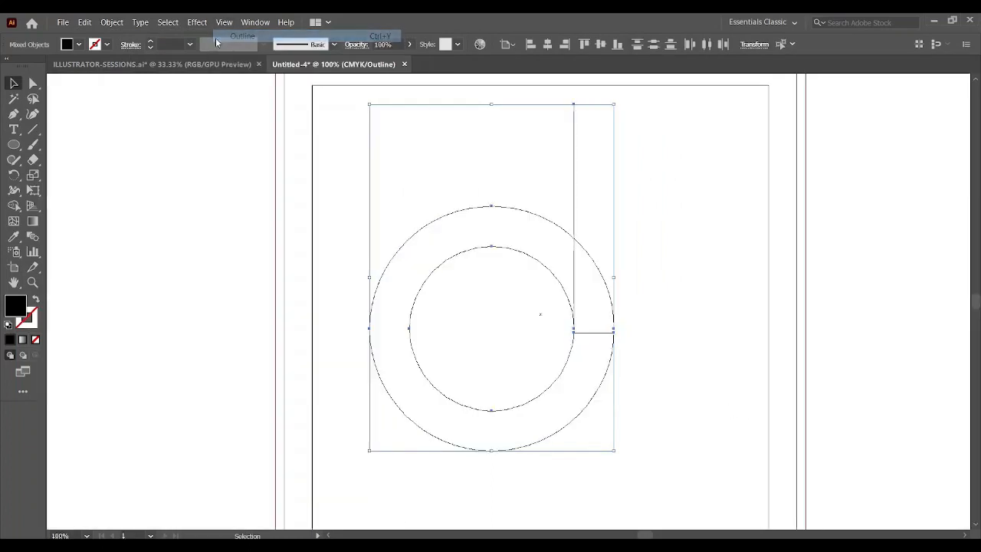
left_click(738, 263)
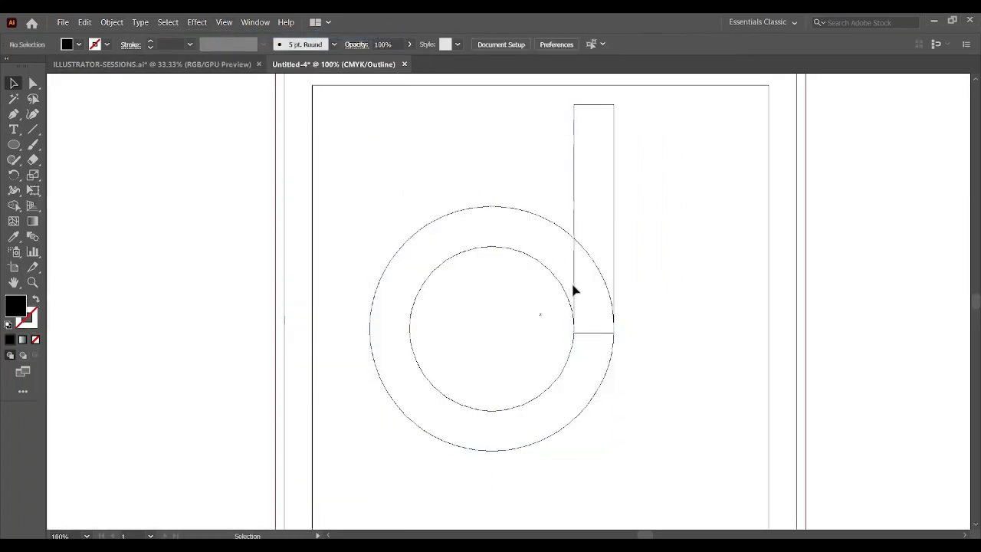
left_click_drag(574, 289, 599, 274)
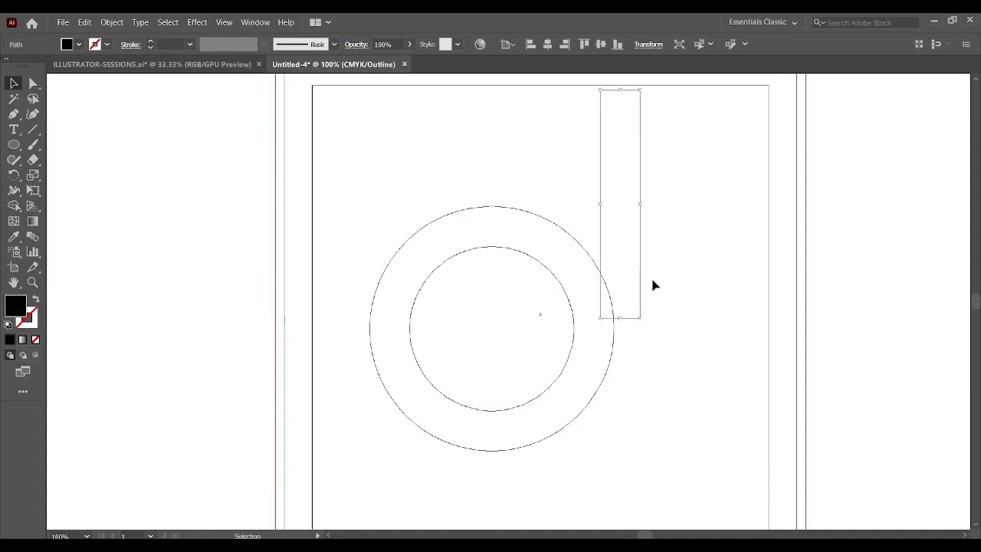
key("ctrl+z")
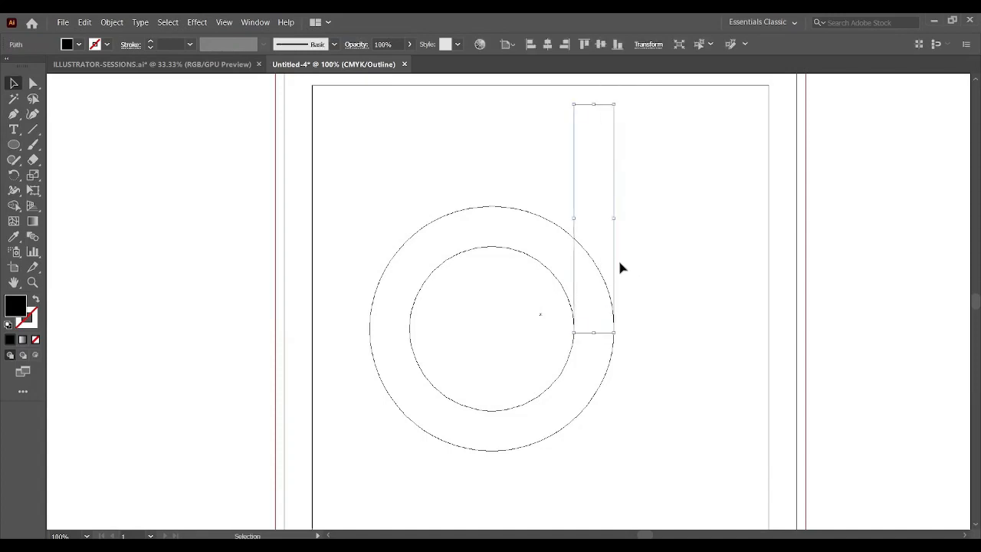
left_click_drag(391, 134, 719, 364)
left_click(224, 22)
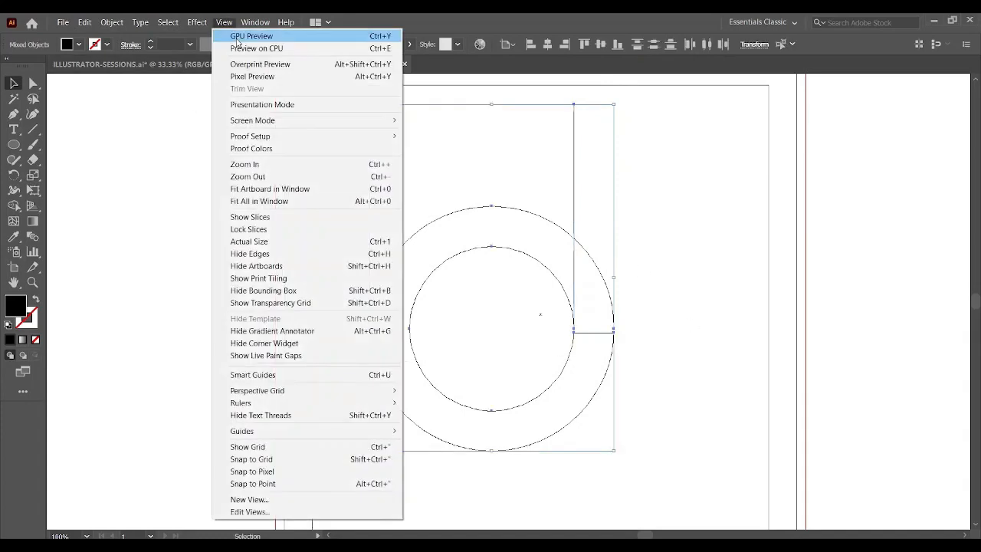
left_click(239, 37)
left_click(462, 201)
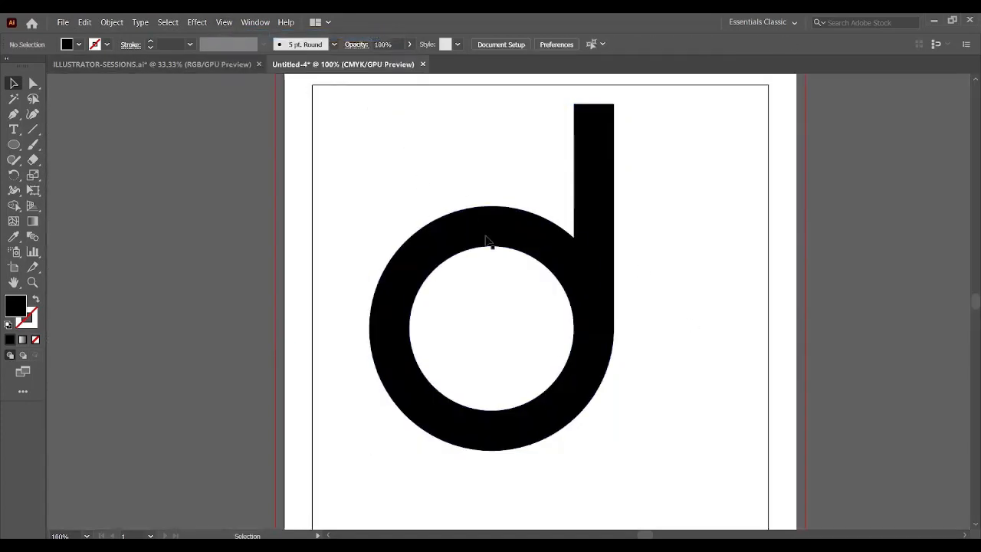
Step: Fill the ring with a dark blue and give the stem the same blue fill
left_click(488, 241)
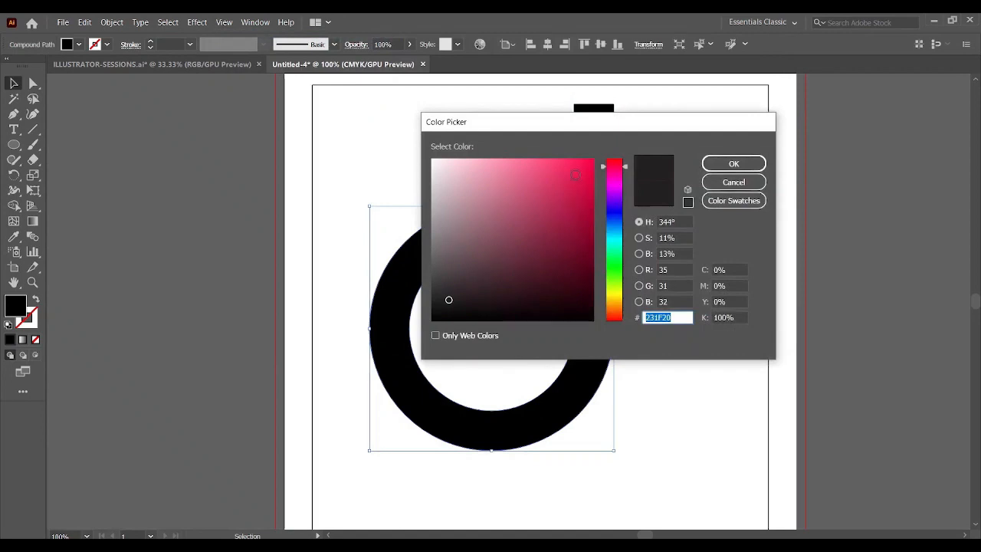
mouse_move(575, 175)
left_mouse_down()
mouse_move(548, 164)
mouse_move(557, 222)
left_mouse_up()
left_click(614, 213)
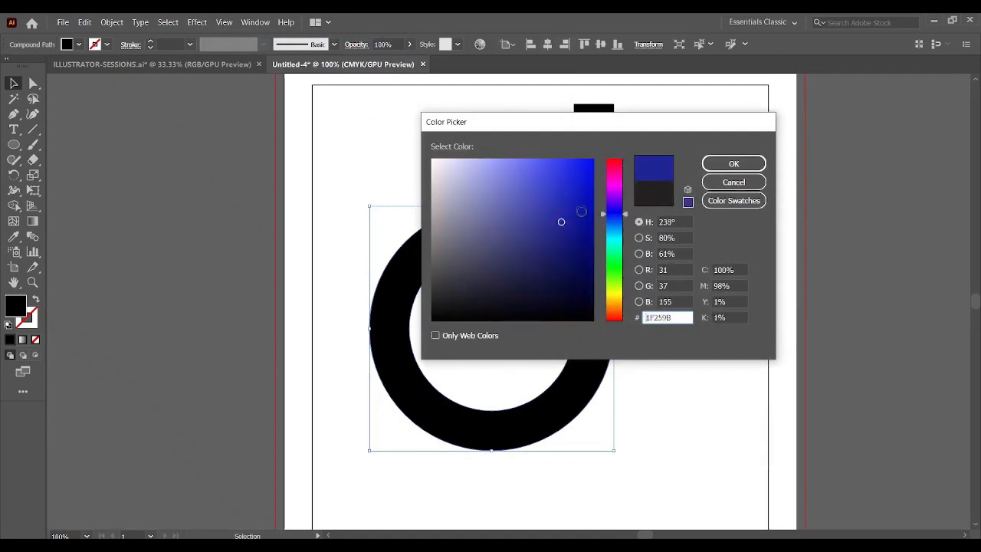
left_click(570, 191)
left_click(572, 213)
left_click(752, 166)
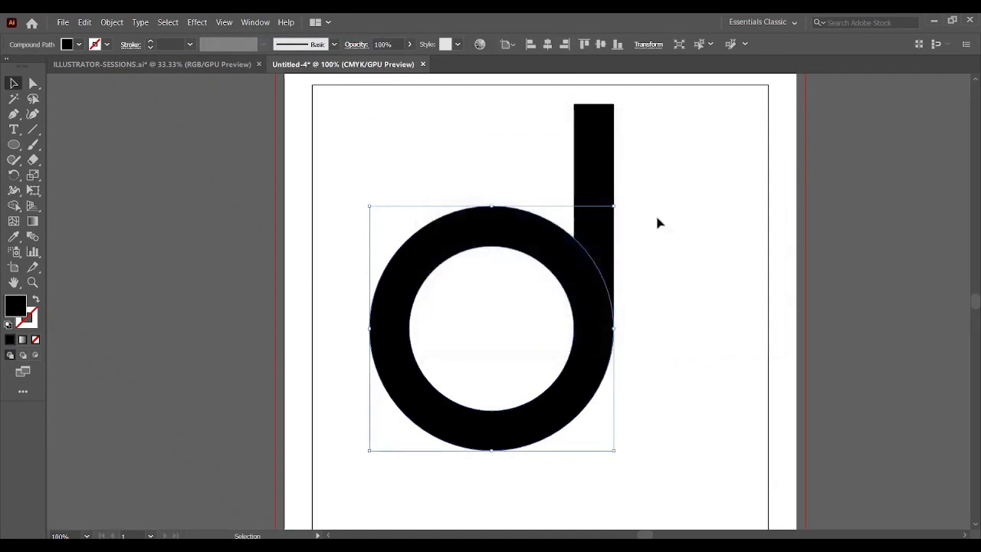
left_click(589, 182)
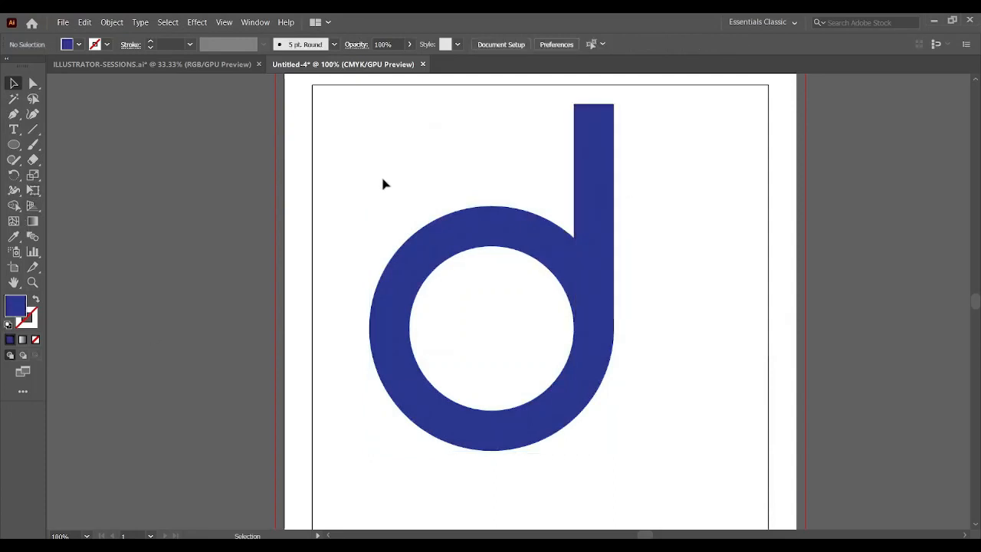
Step: Merge the ring and stem into a single letter d shape with Pathfinder's Unite mode
left_click_drag(370, 149, 768, 391)
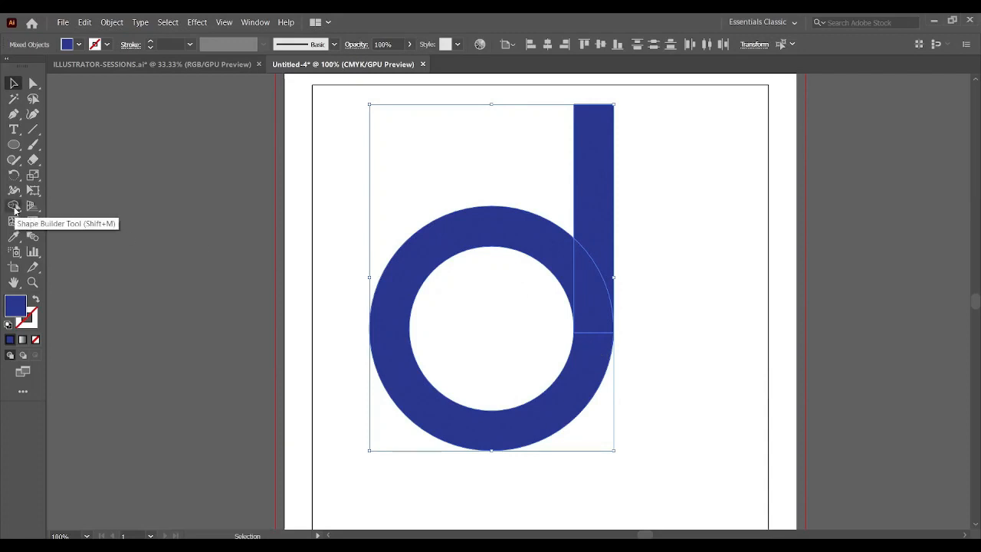
left_click(254, 23)
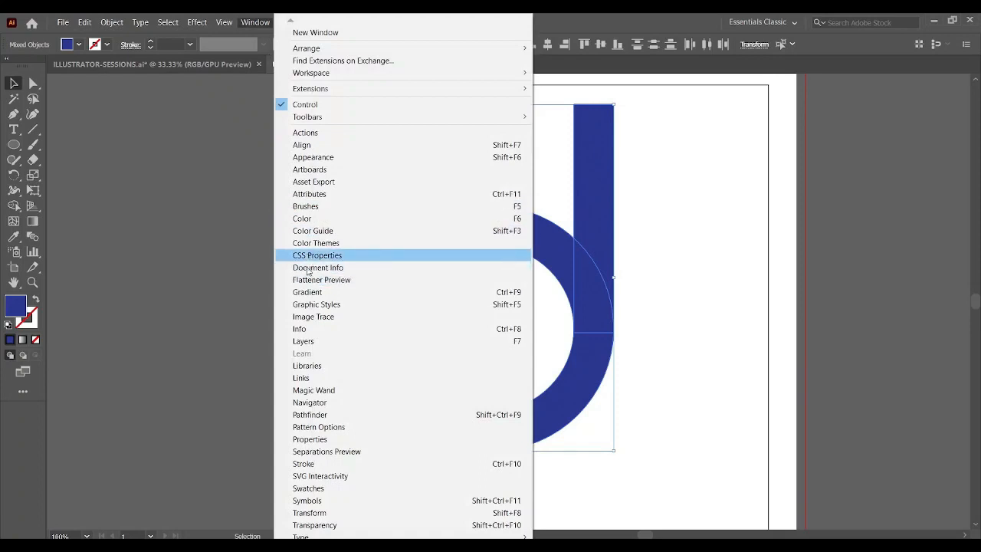
left_click(310, 415)
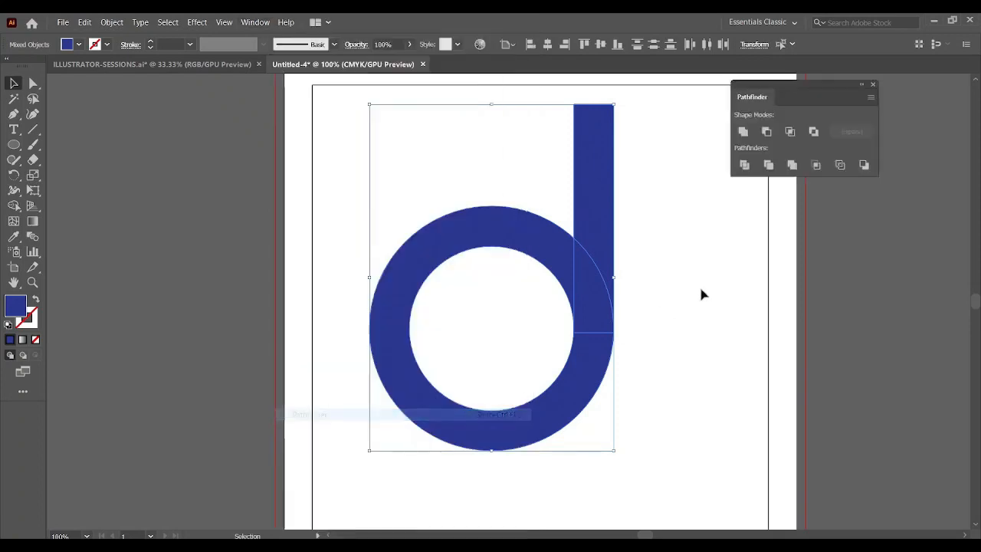
left_click_drag(734, 96, 691, 95)
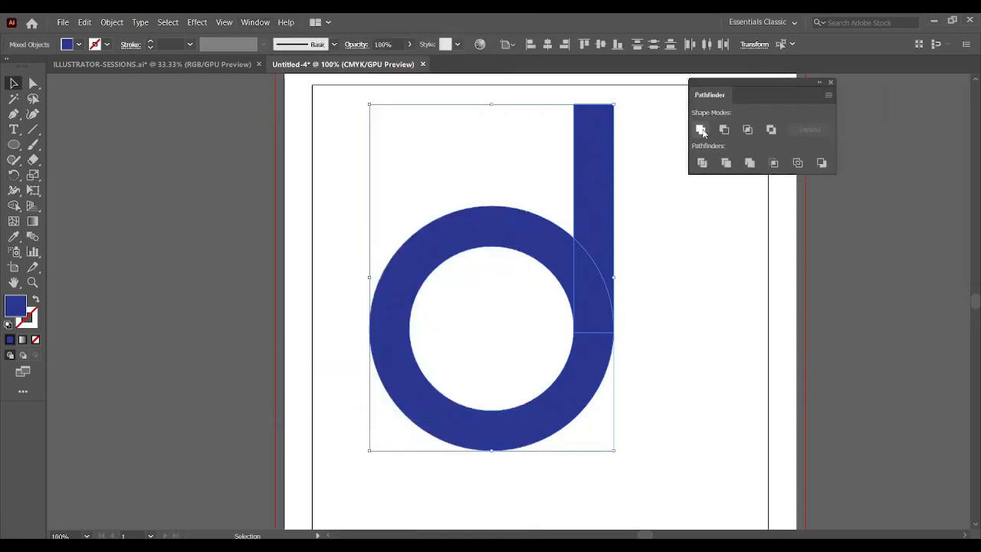
left_click(702, 131)
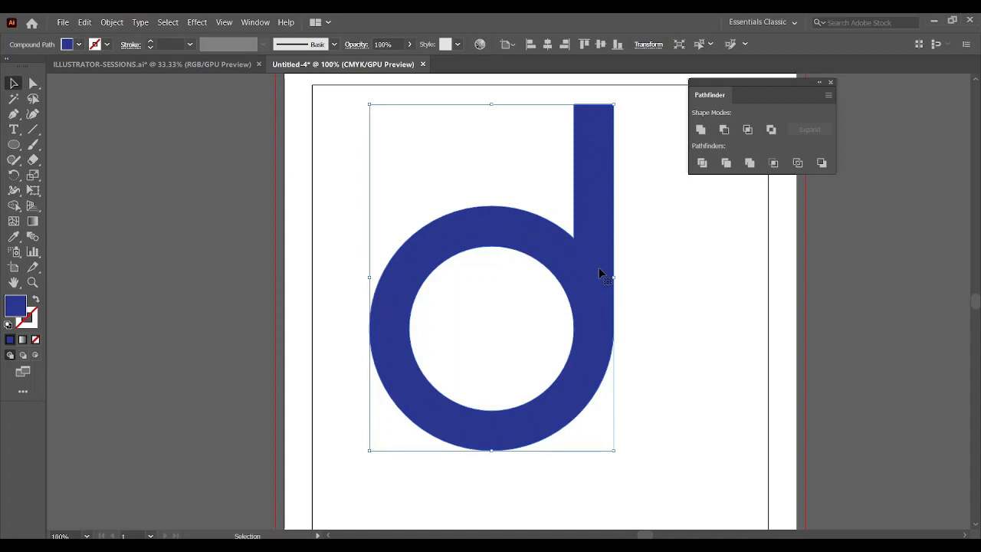
Step: Check the merged letter's contour in Outline view, return to GPU Preview and close Pathfinder
left_click(223, 22)
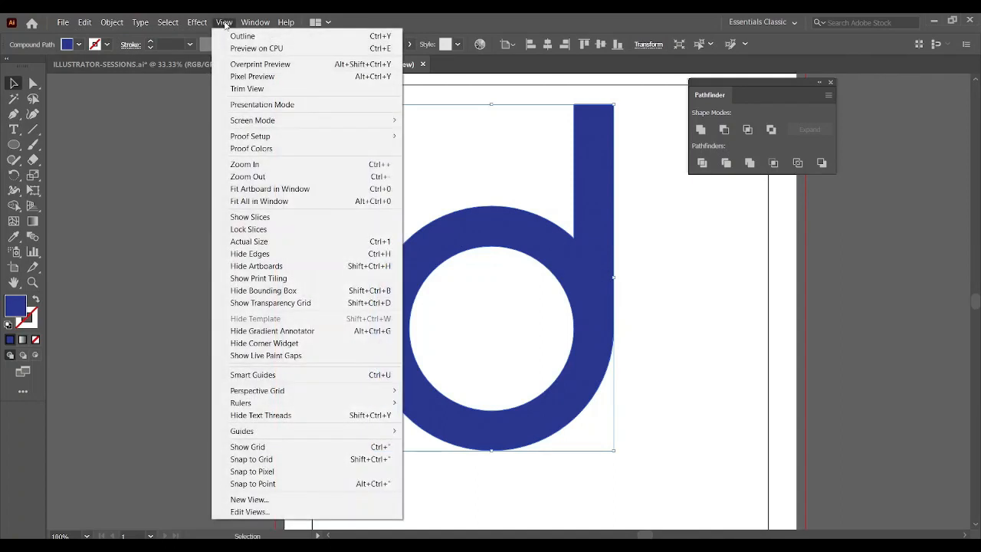
left_click(241, 37)
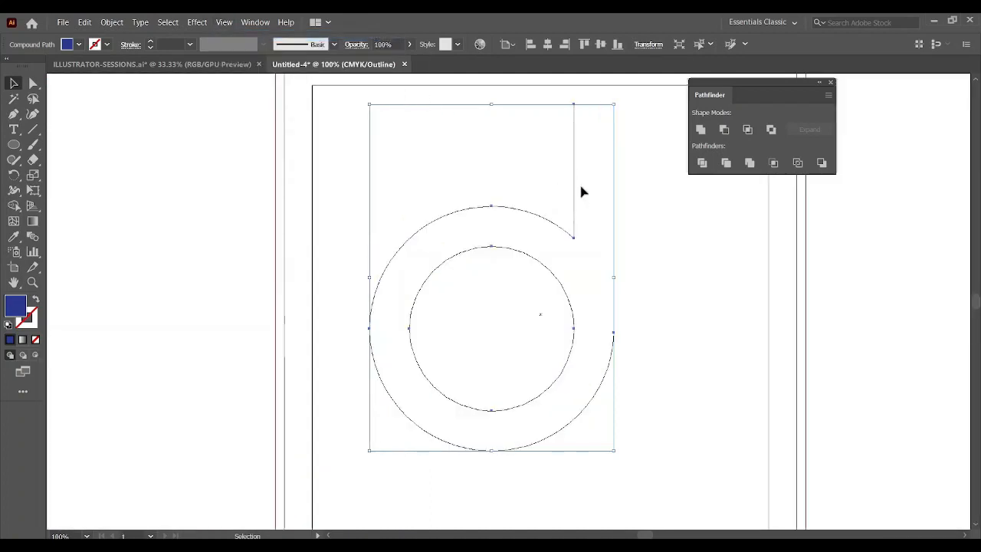
left_click(653, 206)
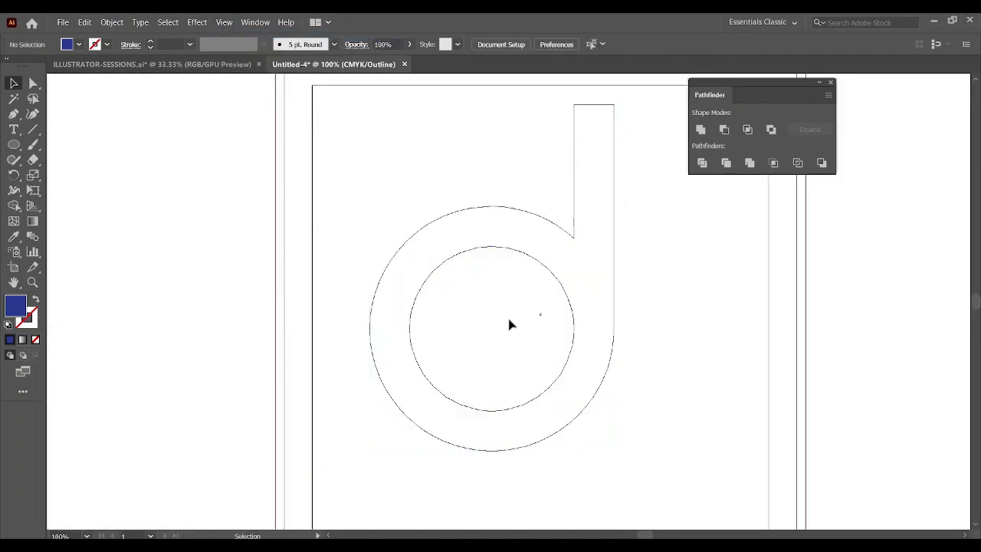
left_click(234, 23)
left_click(243, 35)
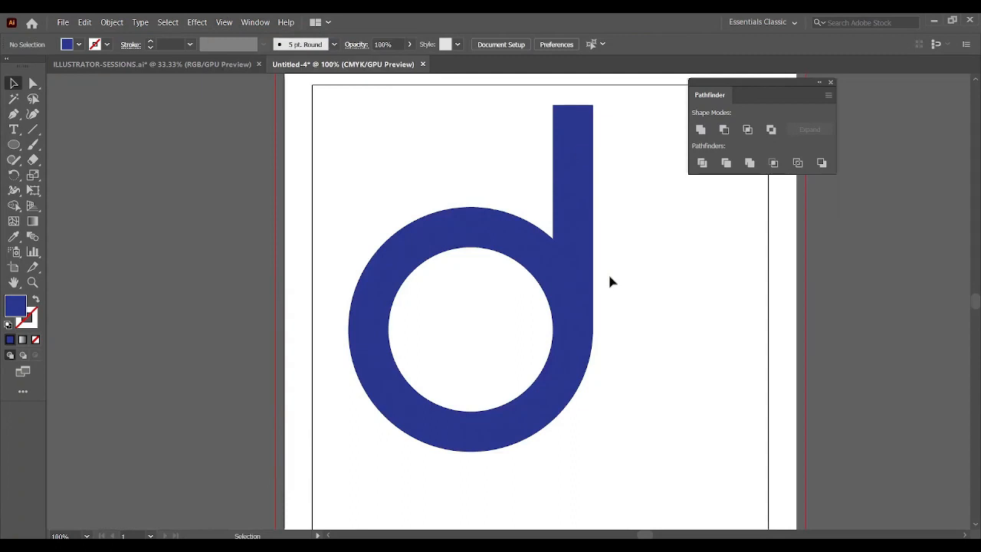
left_click(830, 82)
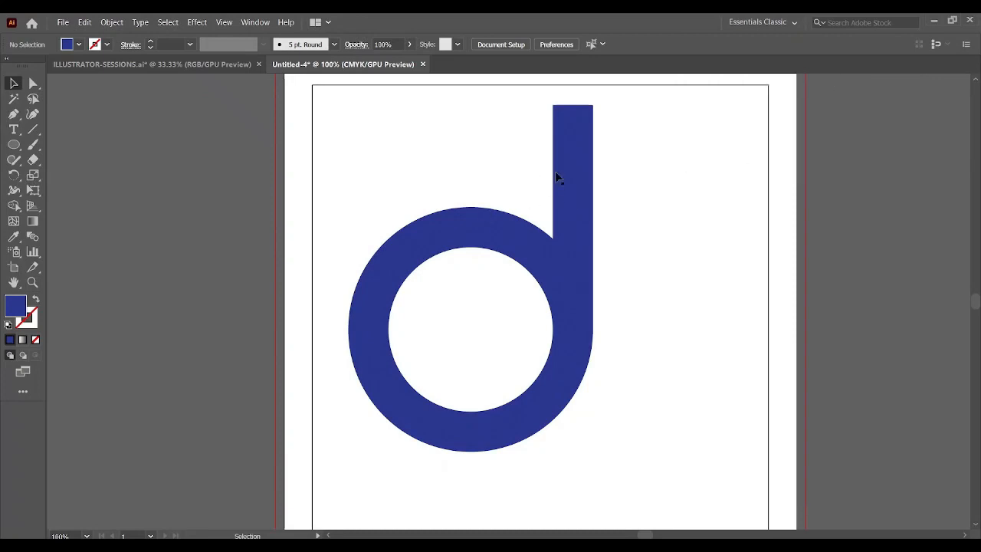
Step: Round the upper-right corner of the letter d's stem with the Direct Selection tool
left_click(33, 84)
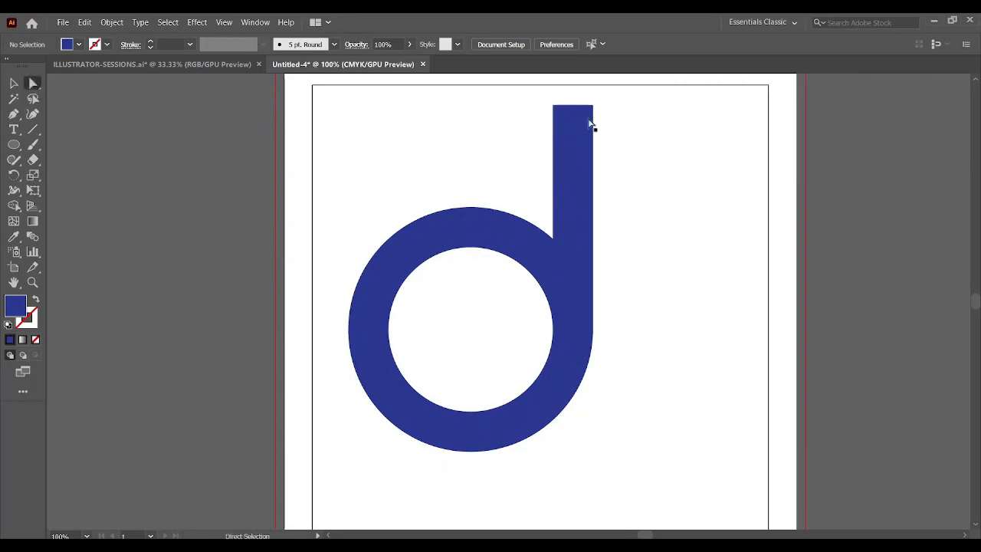
left_click_drag(618, 131, 578, 132)
left_click(648, 174)
Step: Draw a closed curved shape over the upper-left part of the letter's ring with the Pen tool, following its outer and inner edges
left_click(13, 115)
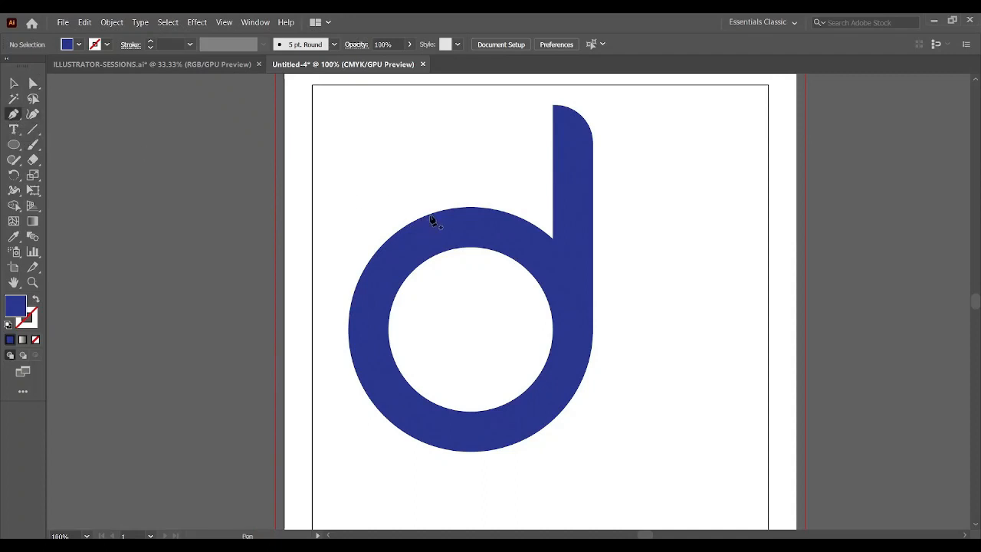
left_click(431, 216)
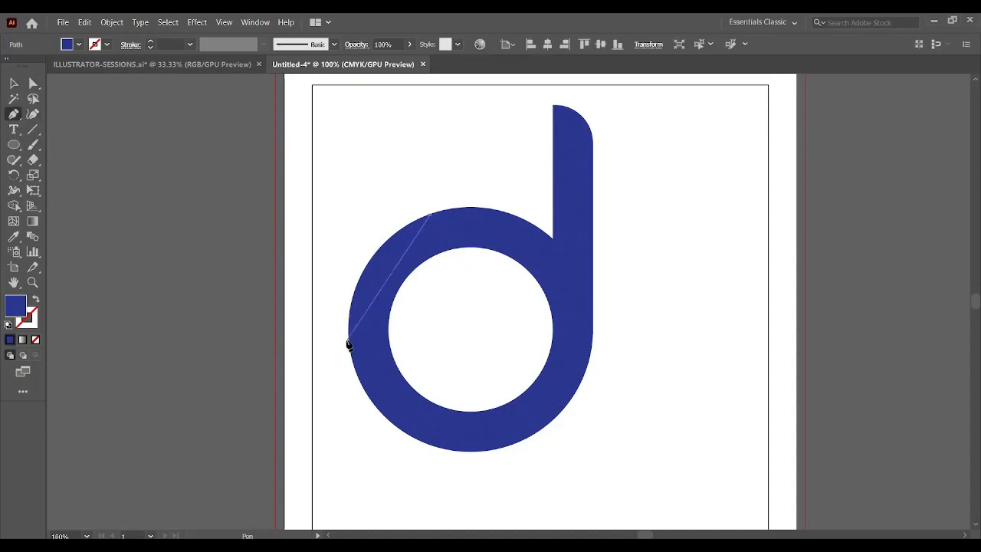
left_click_drag(348, 340, 350, 449)
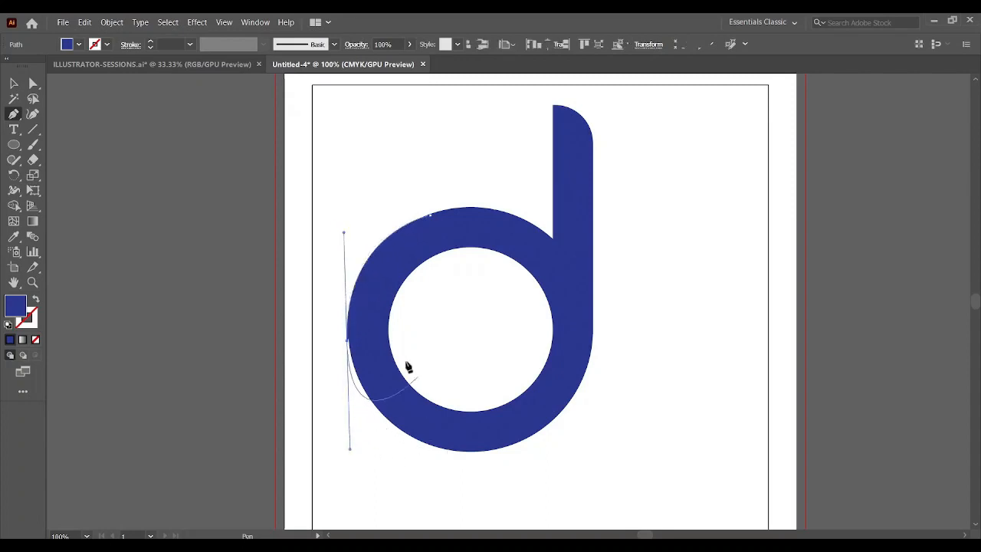
left_click(391, 353)
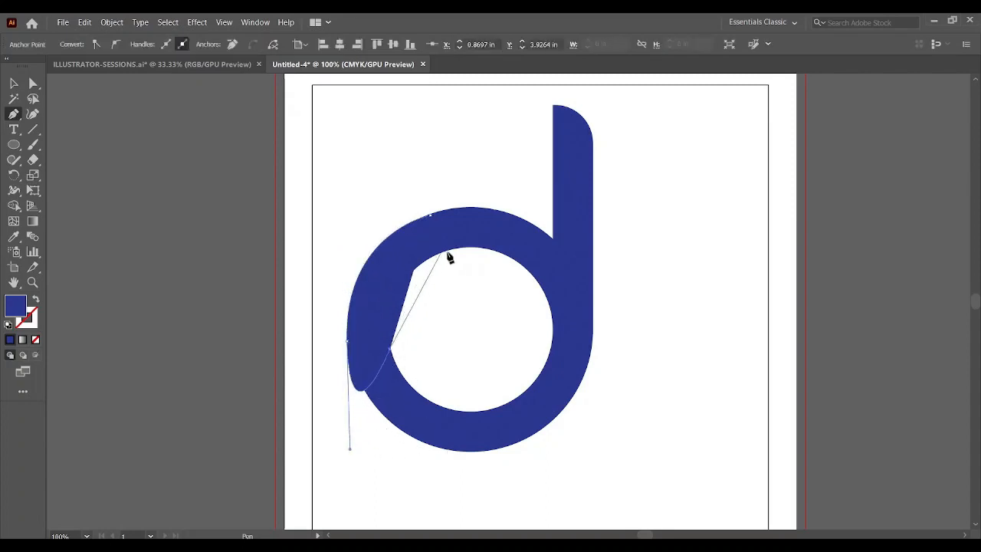
left_click_drag(449, 254, 510, 238)
left_click(431, 218)
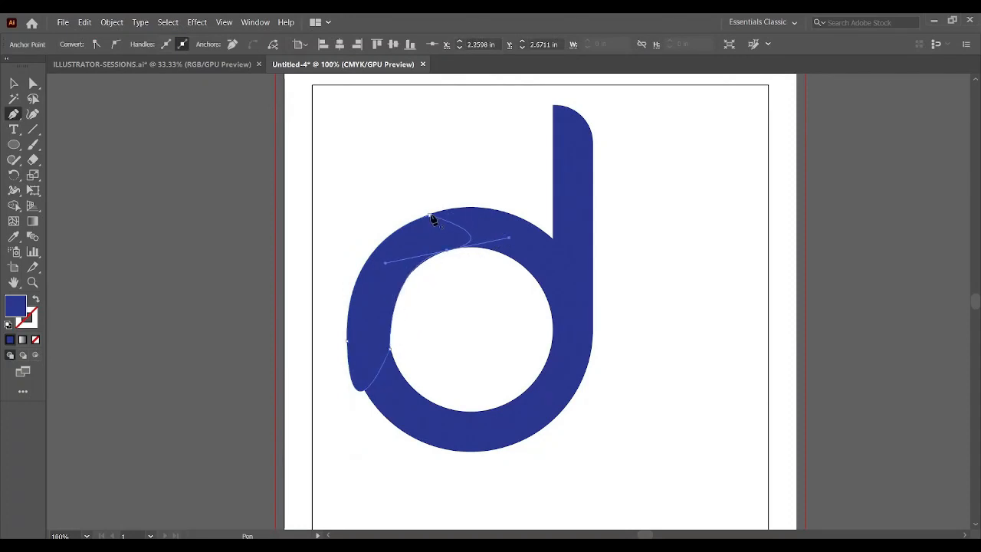
key("v")
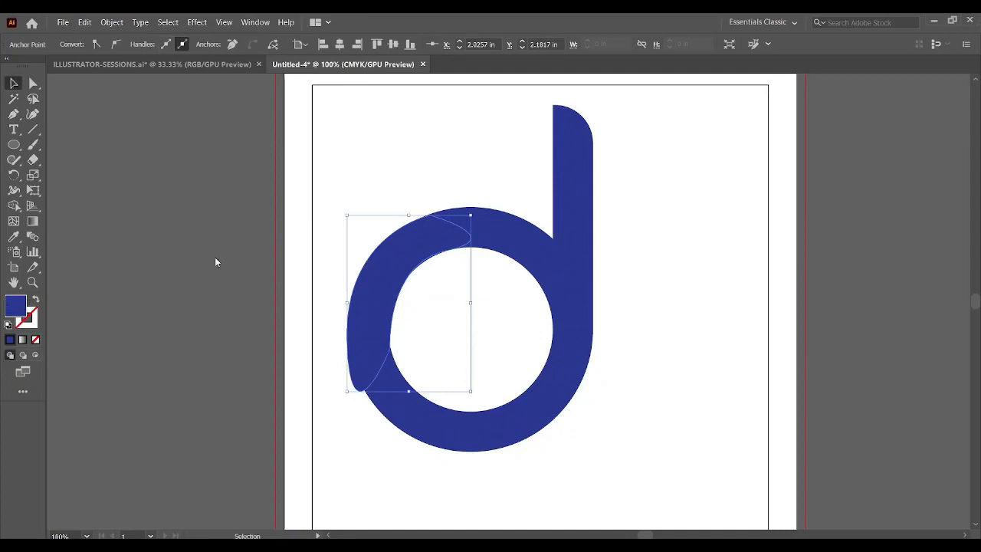
Step: Fill the curved shape with purple and adjust the handle of its upper inner anchor to follow the ring's inner edge
double_click(15, 306)
key("ctrl+=")
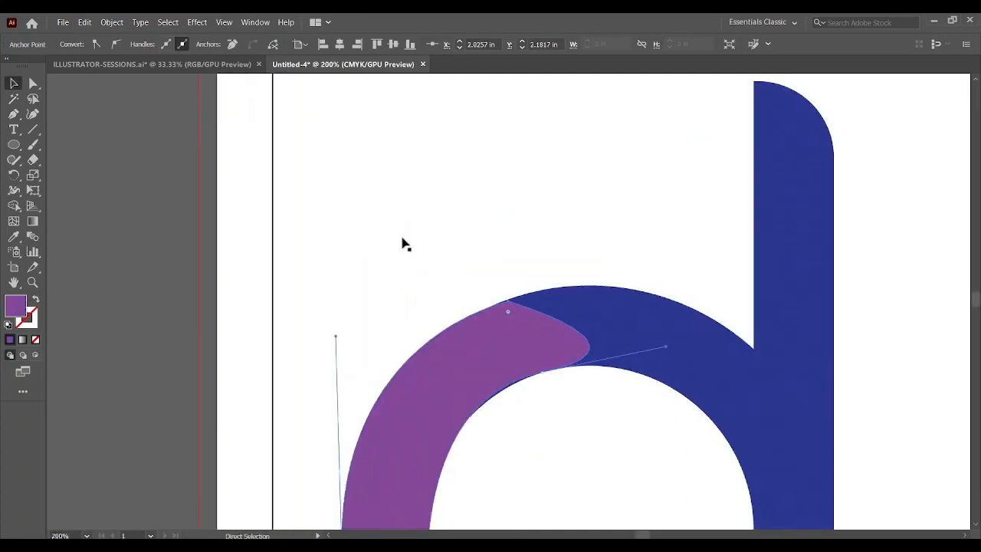
key("space")
left_click_drag(476, 285, 310, 202)
left_click(32, 84)
left_click(167, 119)
key("ctrl+=")
key("space")
left_click_drag(549, 457, 423, 239)
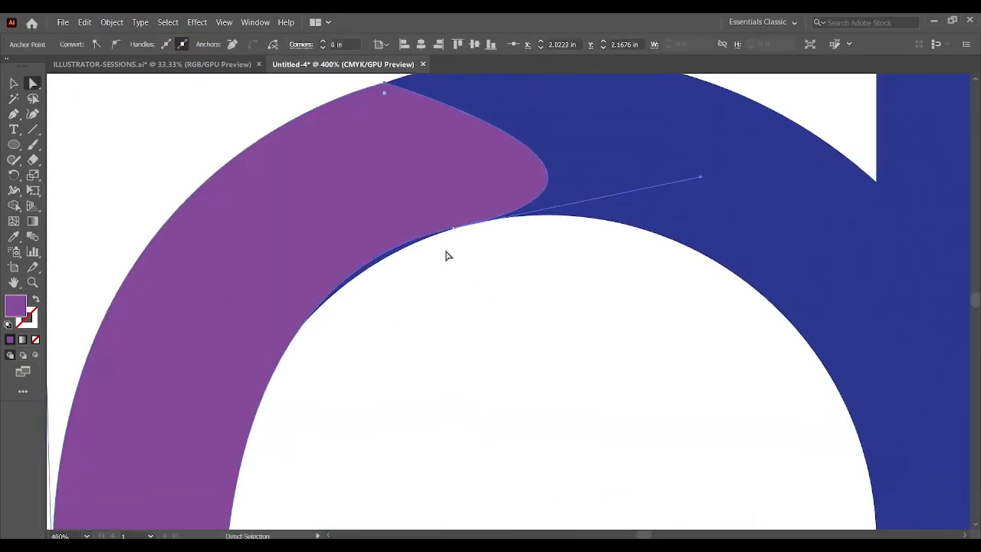
left_click(453, 229)
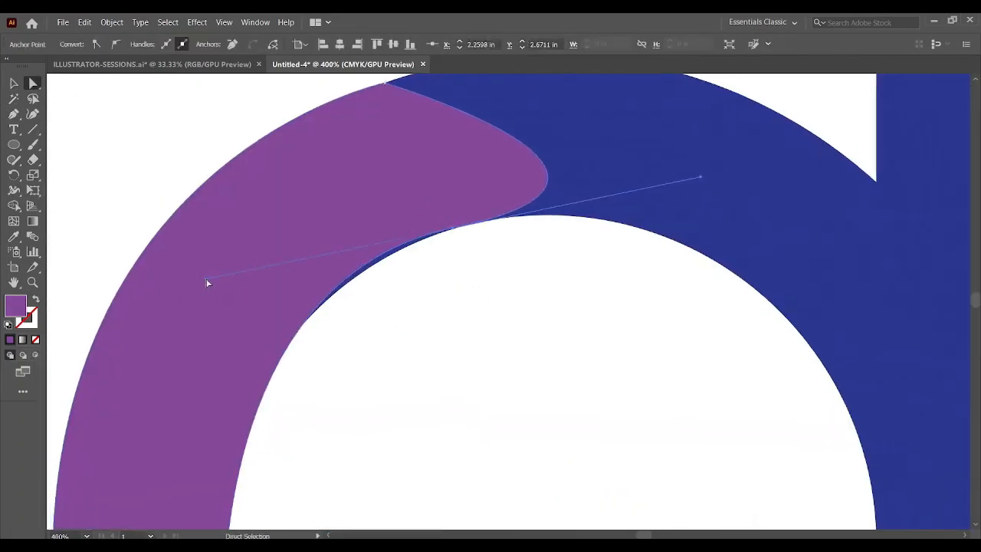
key("ctrl+-")
key("ctrl+-")
key("ctrl+-")
key("space")
left_click_drag(490, 464, 420, 328)
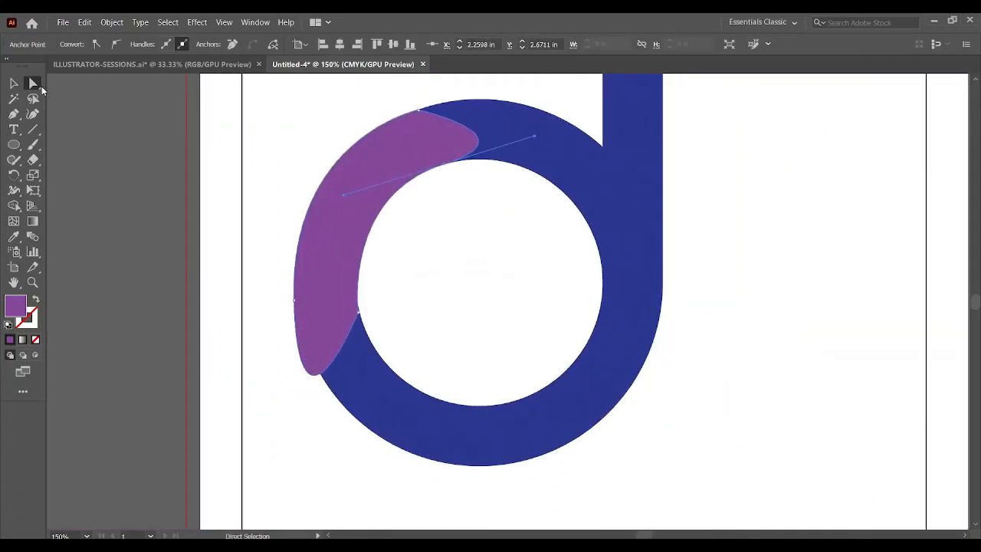
Step: Trim away the part of the purple shape that overhangs the ring's outer edge, using Shape Builder on both shapes
left_click(14, 84)
left_click(223, 151)
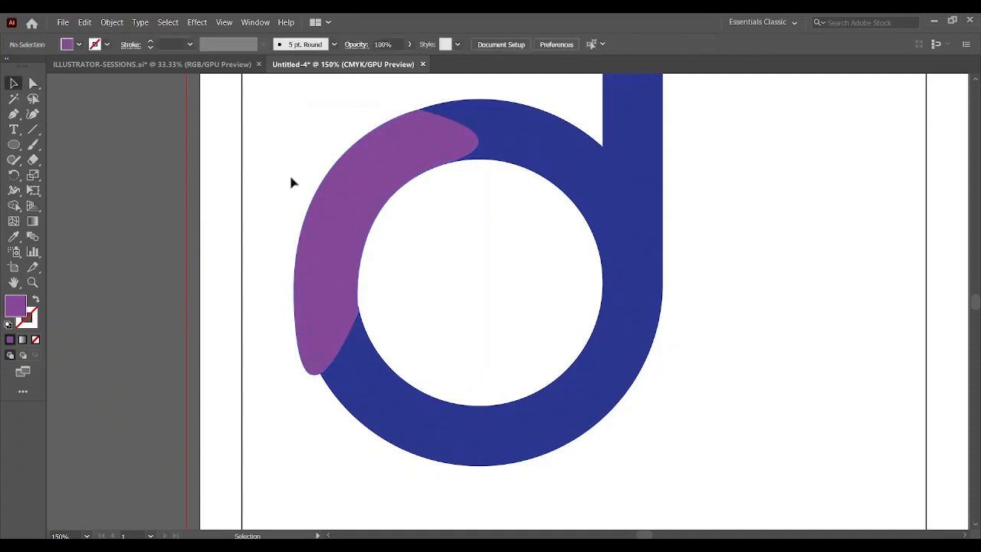
left_click_drag(291, 182, 458, 306)
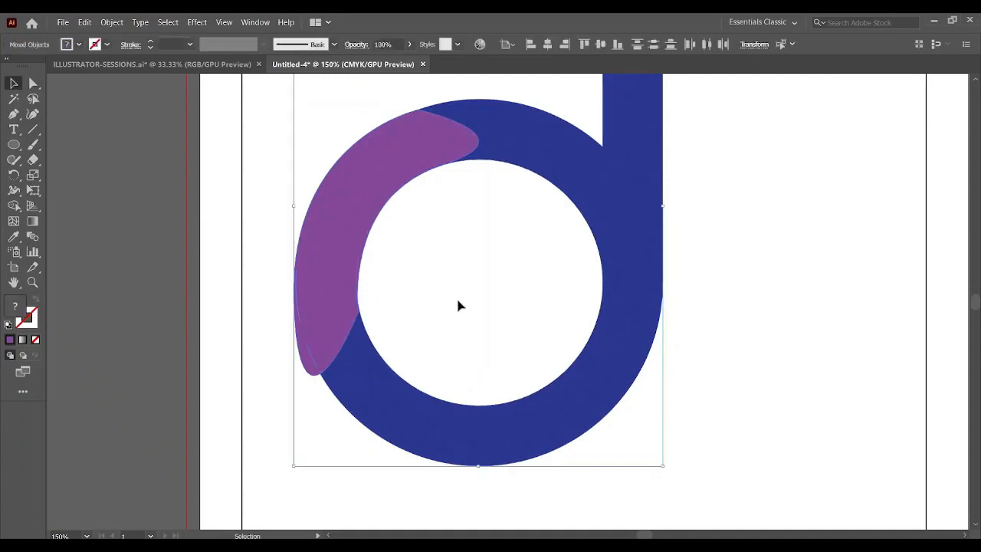
left_click(13, 206)
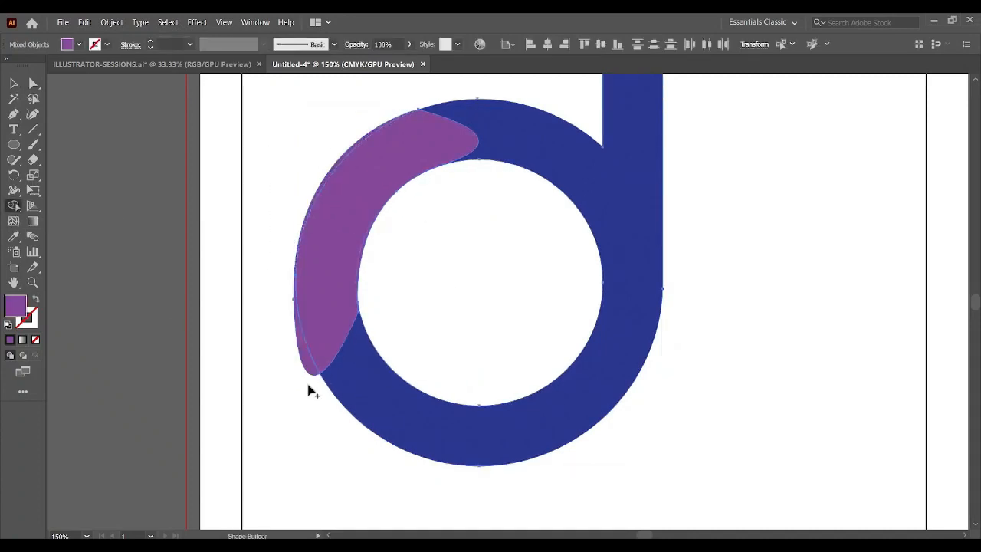
key("a")
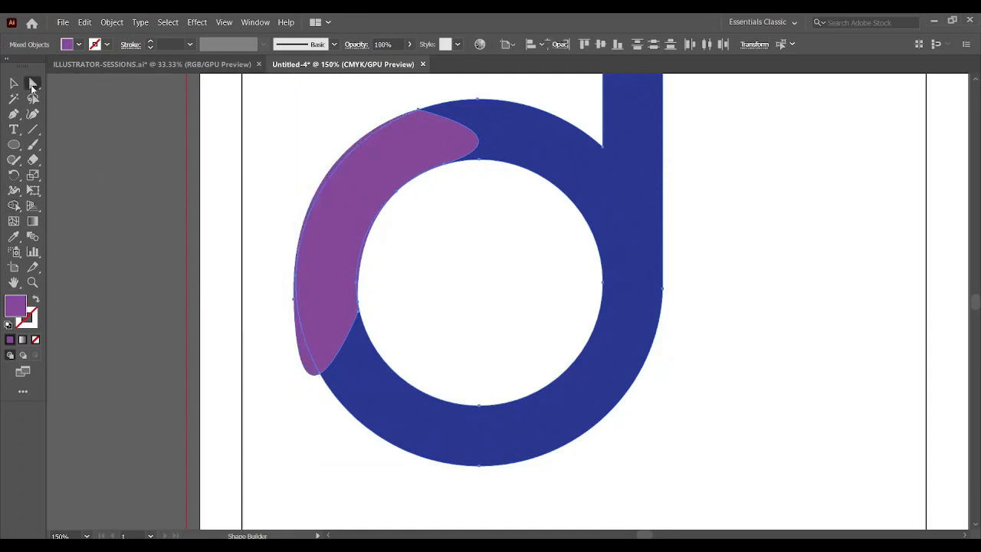
left_click(260, 286)
left_click(306, 365)
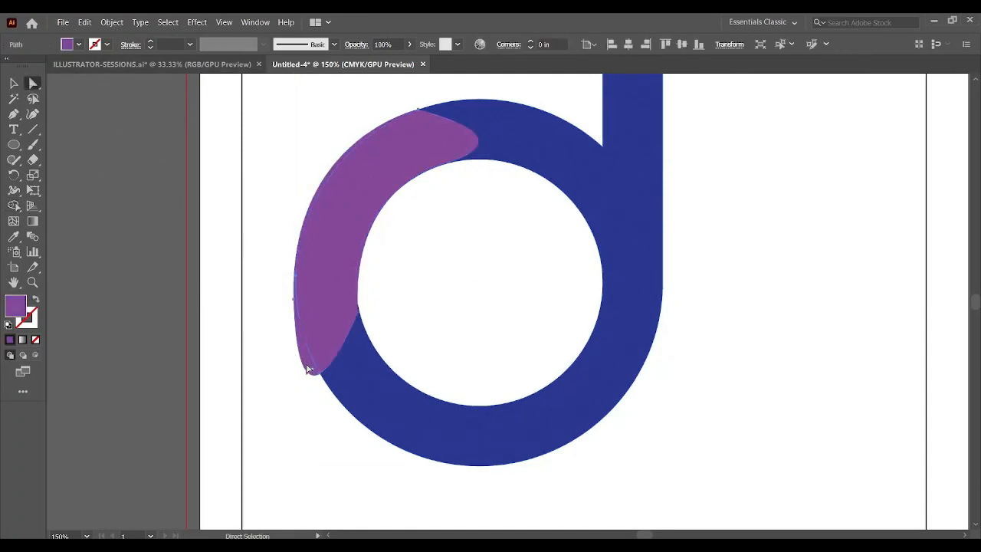
left_click(309, 367)
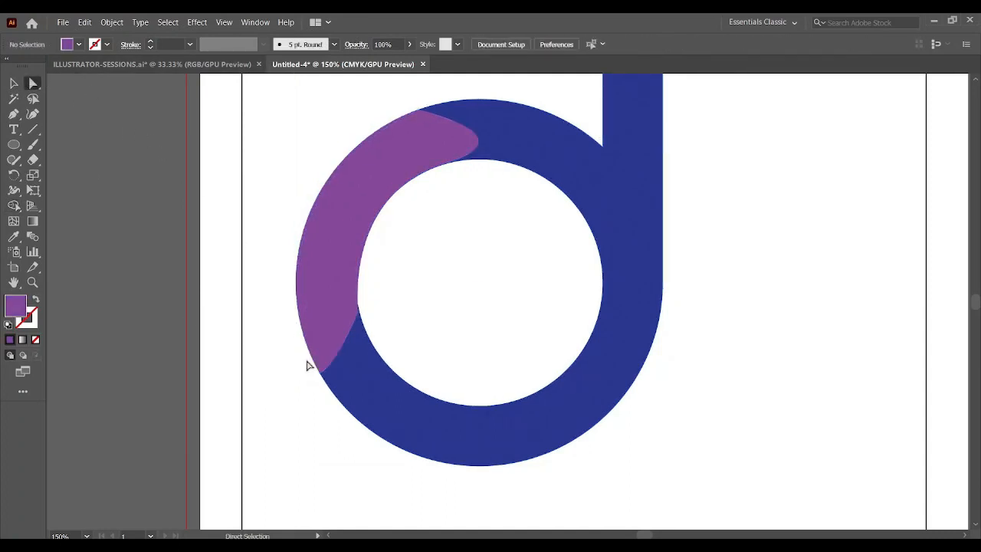
Step: Reshape the purple shape's upper end into a shorter, rounder tip with the Anchor Point tool
key("p")
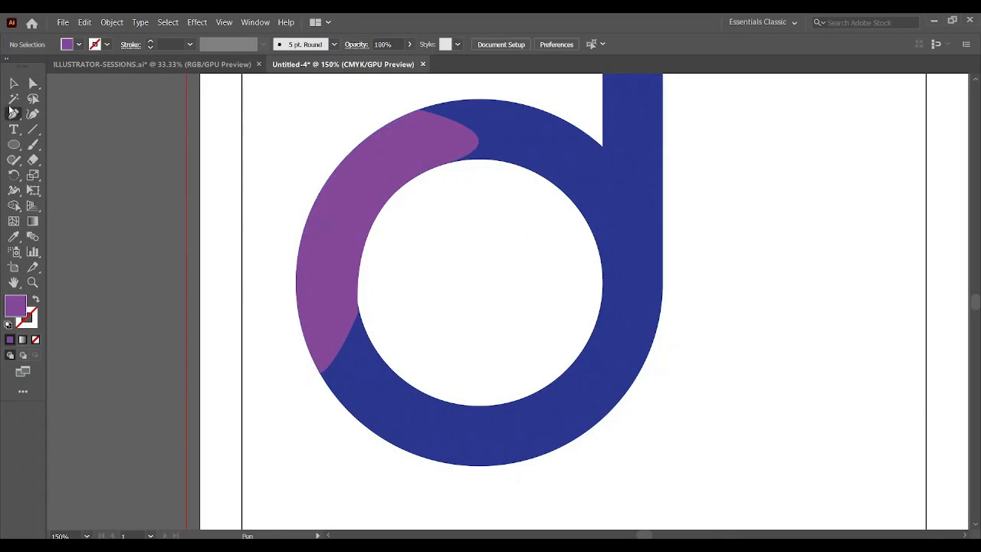
left_click_drag(12, 116, 85, 161)
left_click(477, 142)
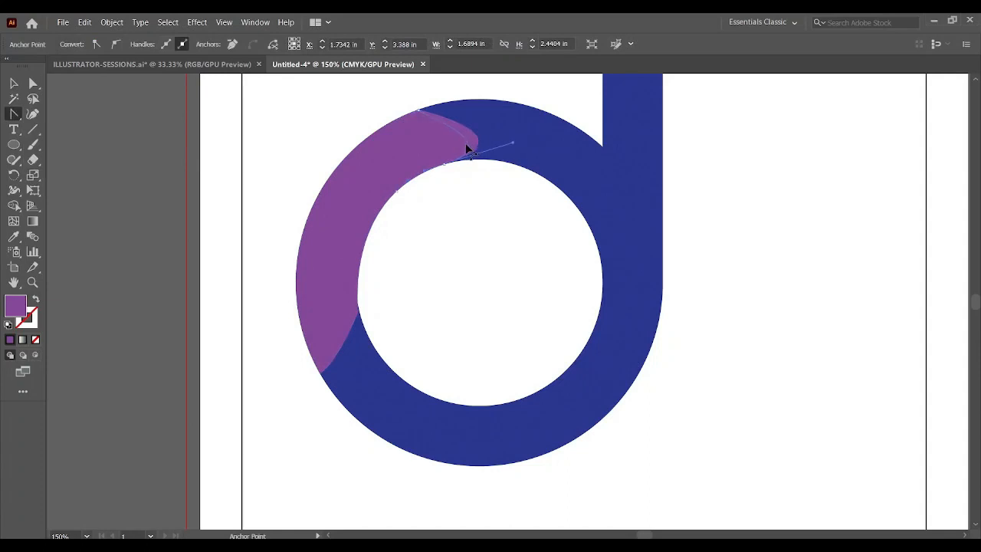
left_click_drag(467, 147, 502, 130)
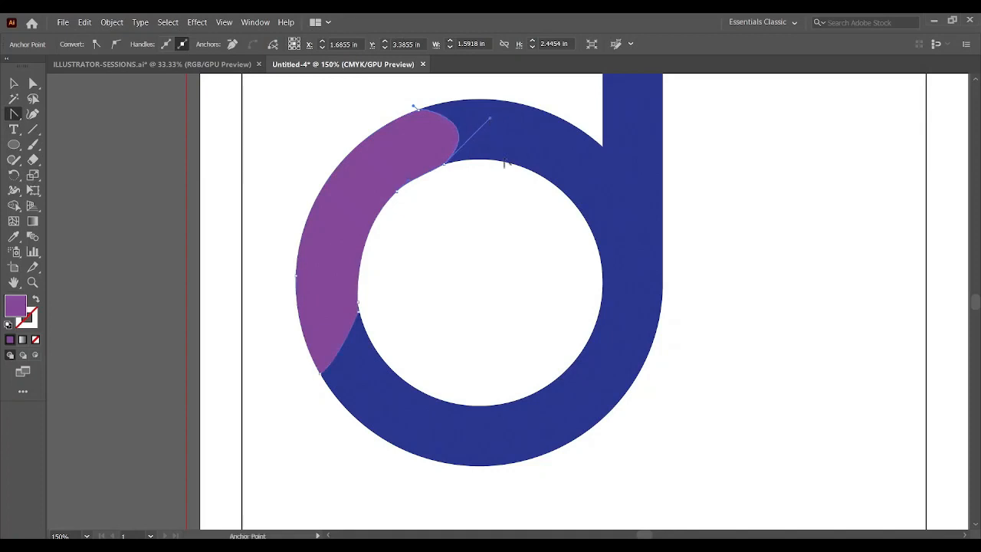
key("v")
left_click(399, 201)
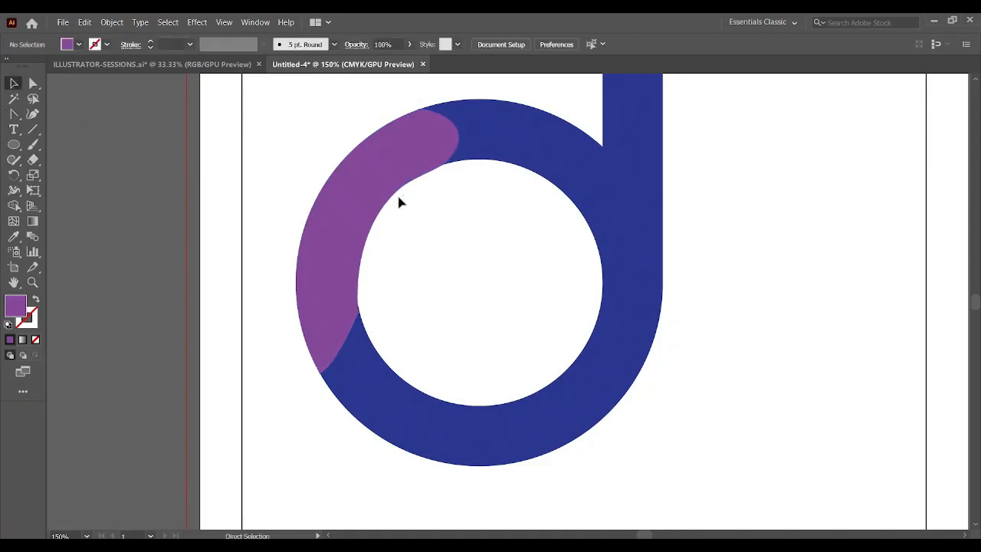
Step: Apply a linear white-to-black gradient at 0° to the purple curved shape
key("ctrl+minus")
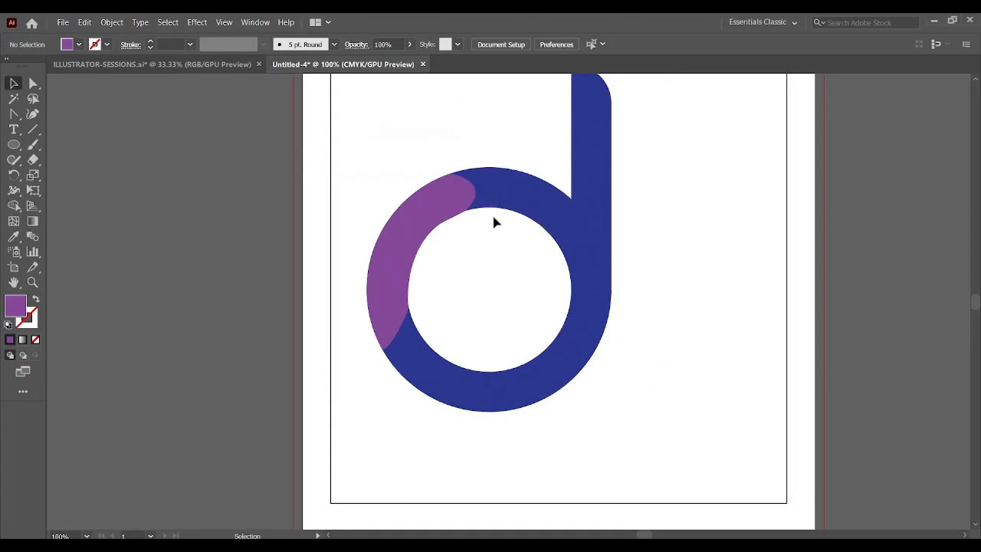
left_click(263, 24)
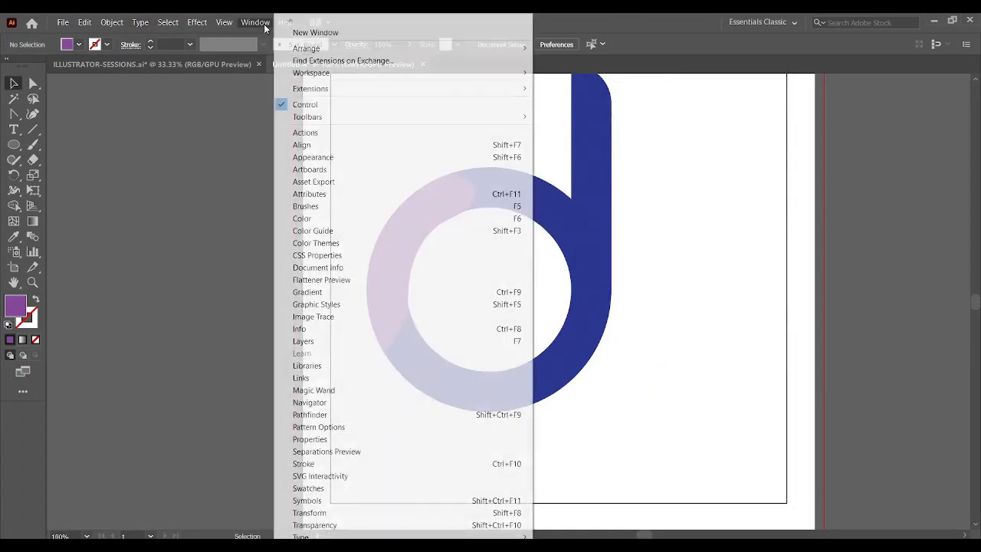
left_click(308, 292)
left_click(415, 192)
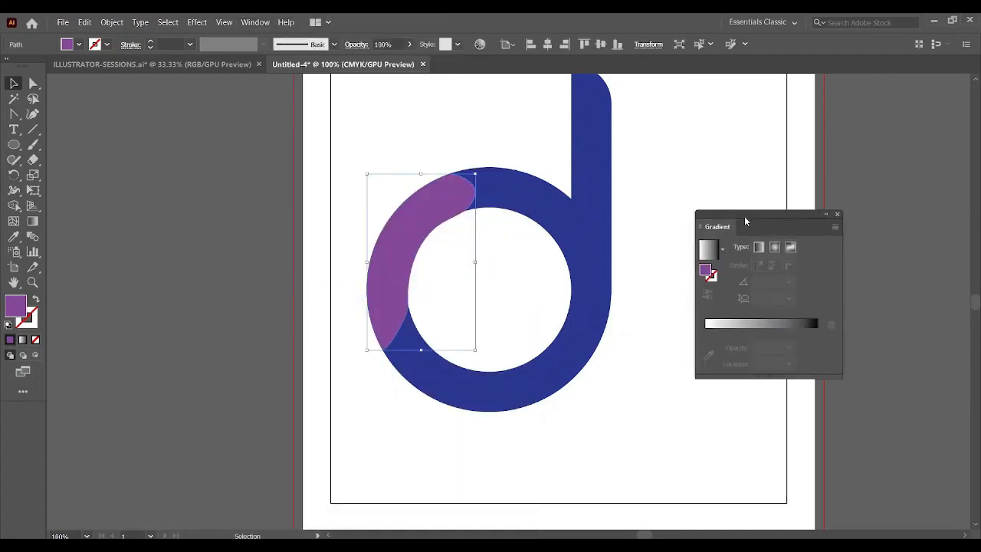
left_click_drag(745, 218, 692, 158)
left_click(655, 273)
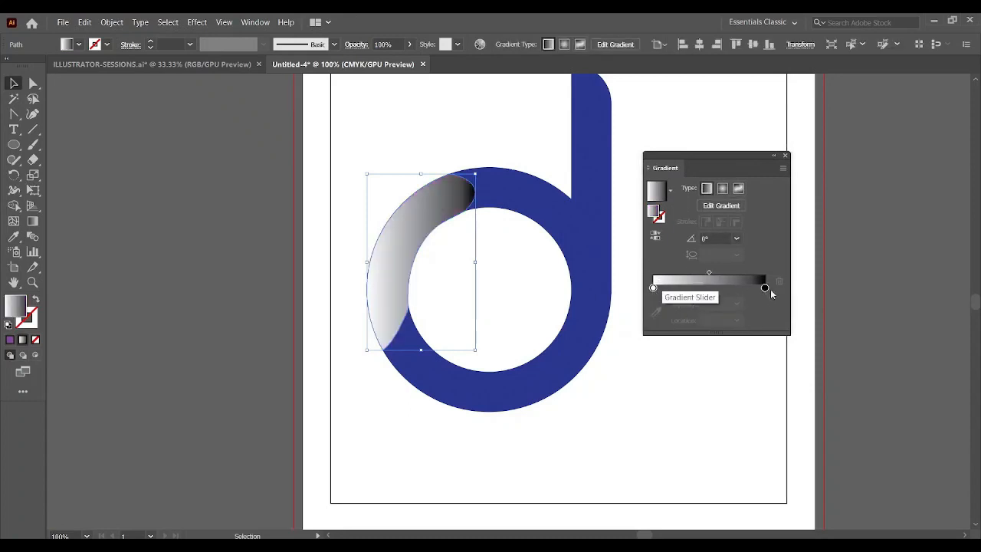
Step: Set the gradient's white color stop to bright blue #3050EF
mouse_move(654, 288)
left_mouse_down()
mouse_move(664, 291)
mouse_move(661, 306)
mouse_move(654, 289)
left_mouse_up()
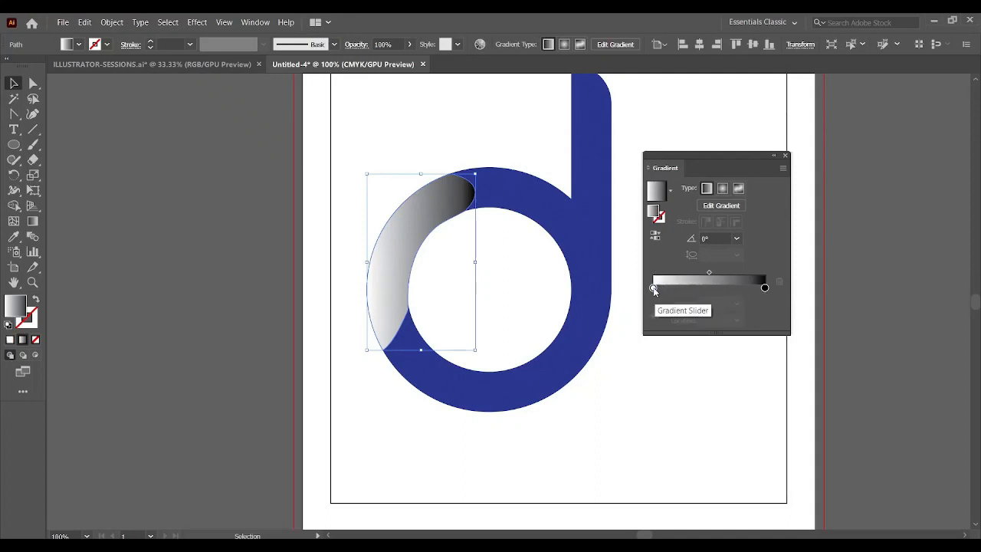
left_click(654, 288)
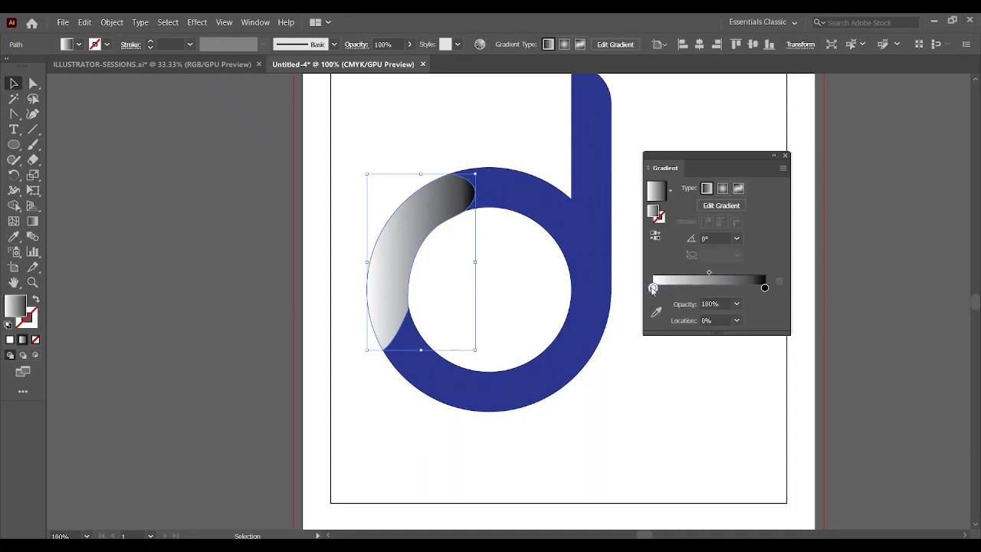
double_click(653, 212)
left_click(571, 199)
left_click_drag(567, 188, 561, 168)
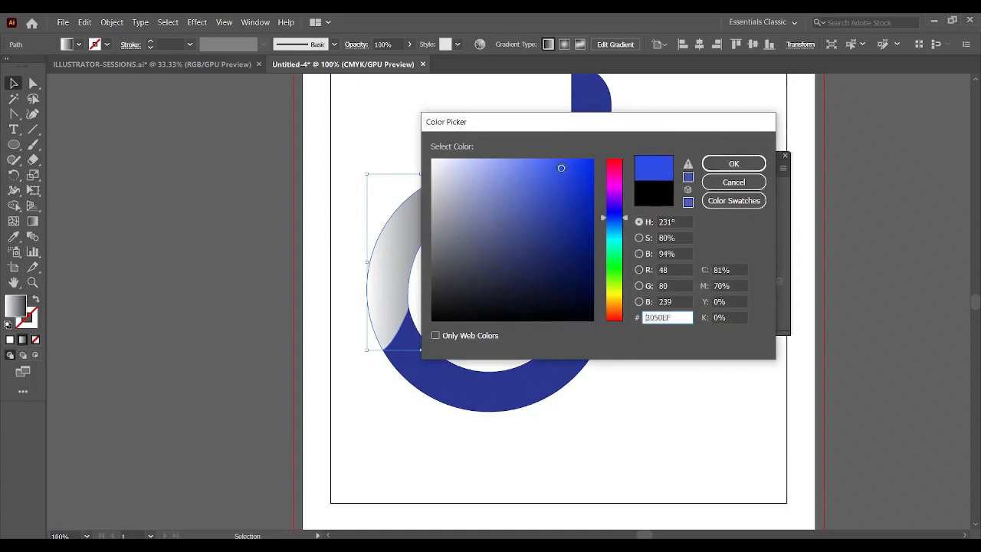
left_click(721, 167)
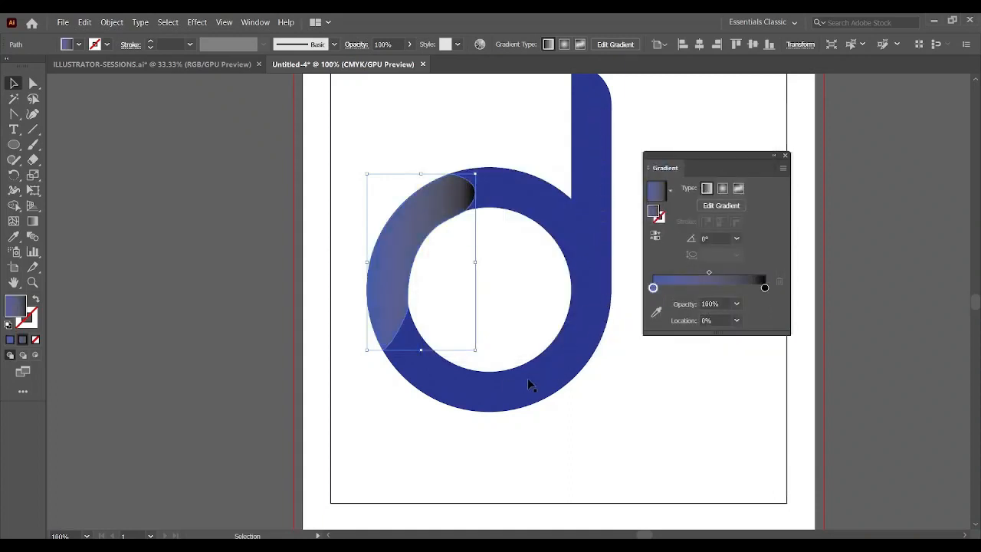
Step: Set the gradient's black color stop to the dark blue sampled from the letter d, and deselect the shape
left_click(765, 288)
left_click(657, 314)
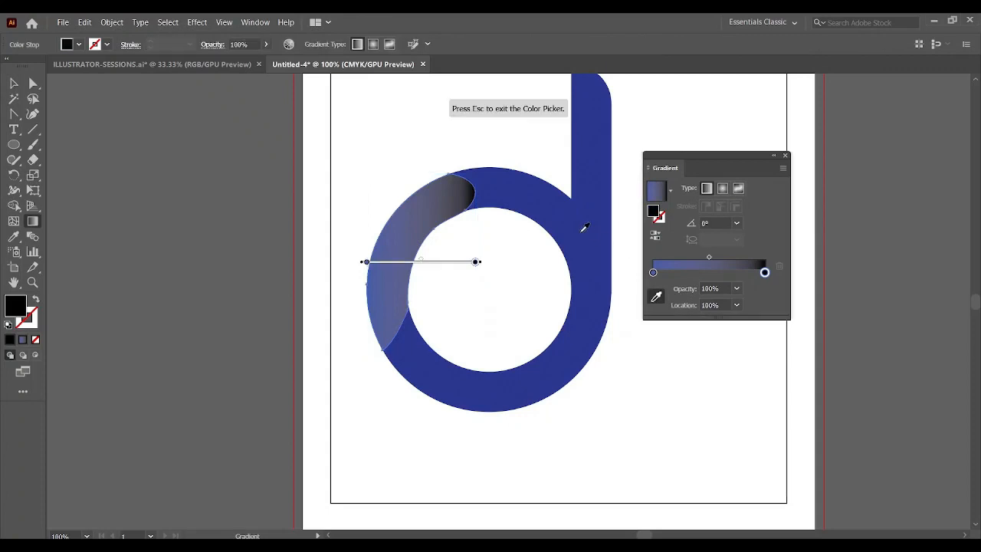
left_click(584, 227)
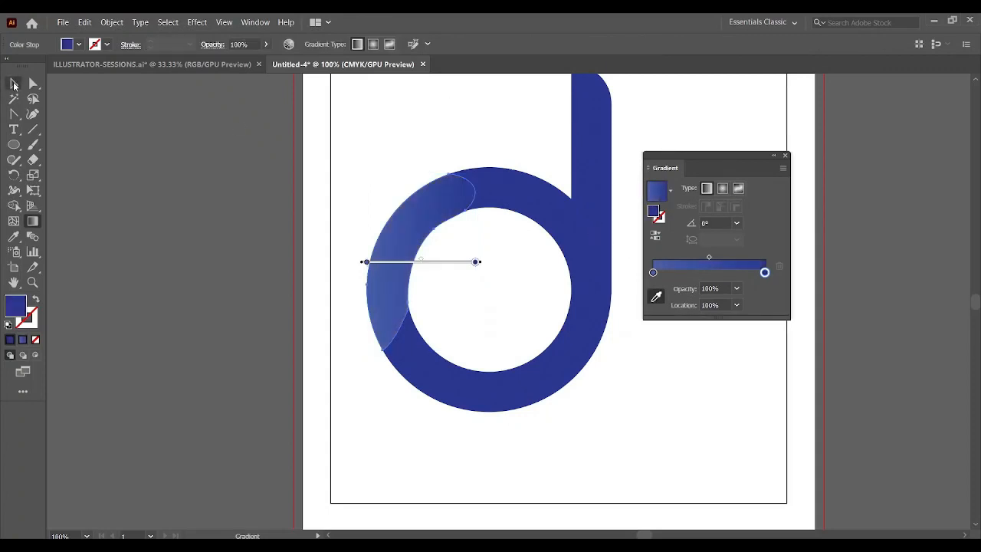
left_click(14, 83)
left_click(312, 135)
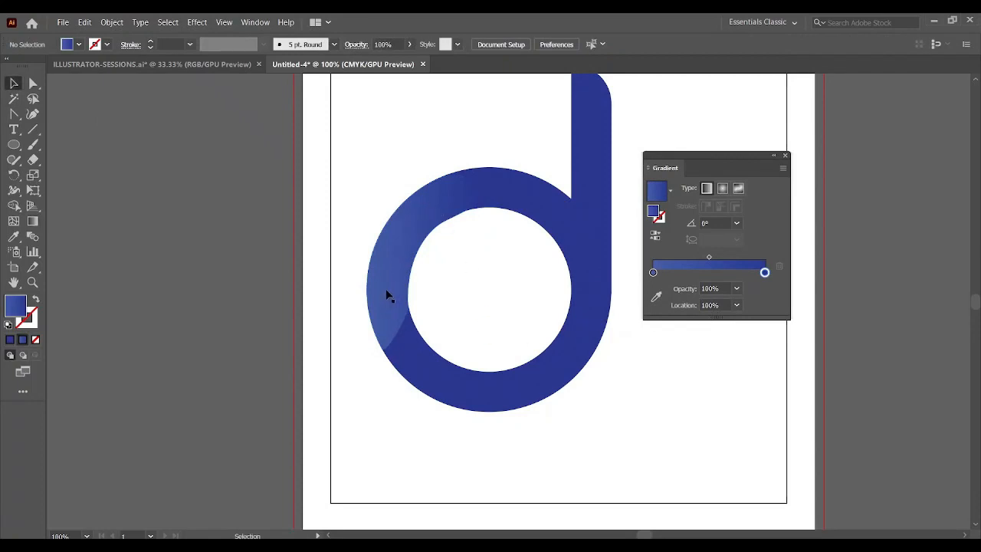
Step: Bend the gradient shape's upper inner segment with the Anchor Point tool to match the ring's inner curve
left_click(416, 217)
key("ctrl+equal")
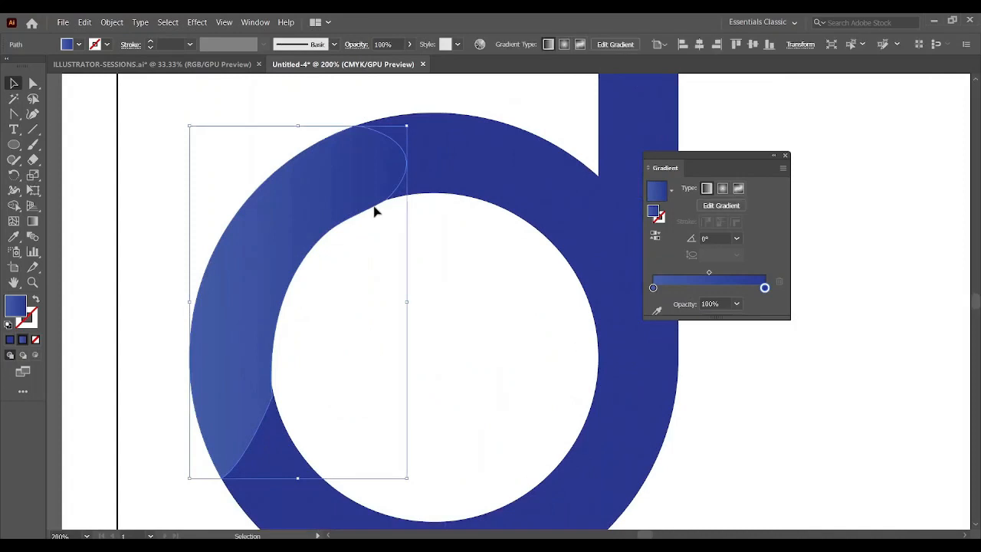
left_click(14, 115)
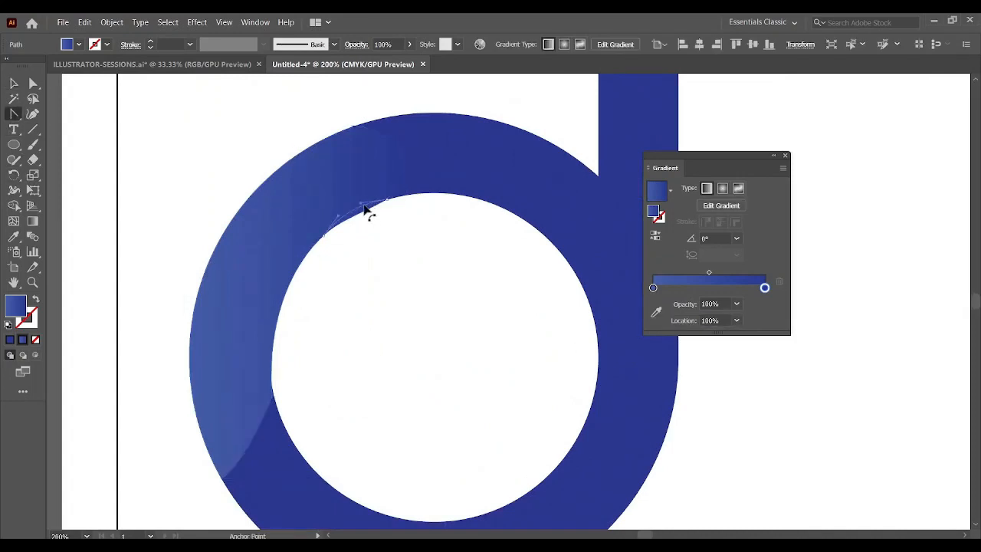
left_click(371, 208)
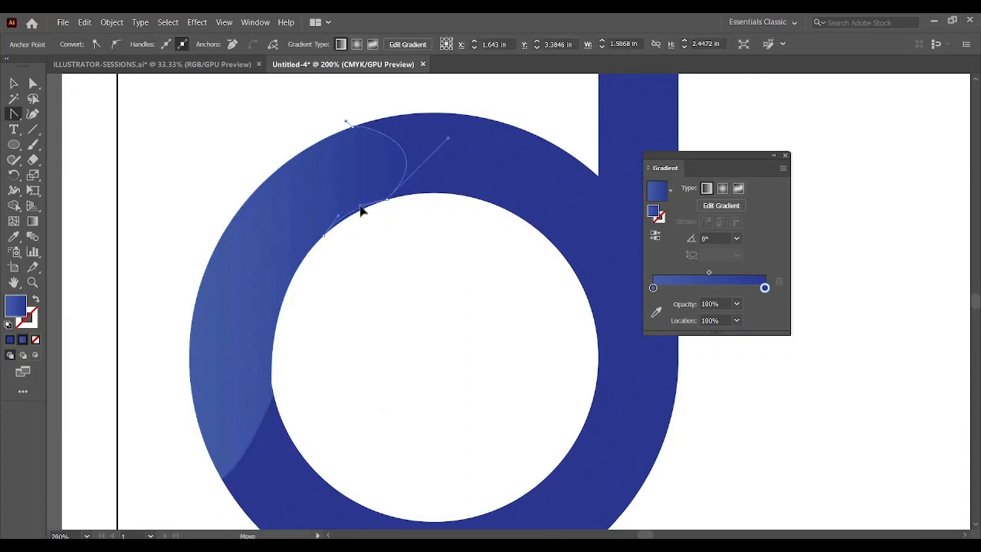
key("v")
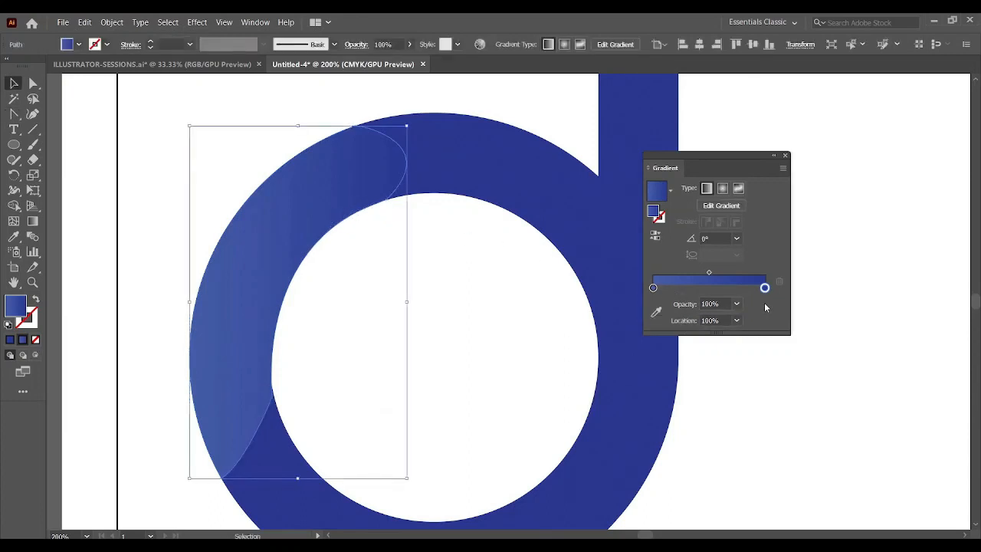
Step: Try different midpoint positions for the curved shape's gradient and move the midpoint to 87%
left_click_drag(709, 273, 743, 282)
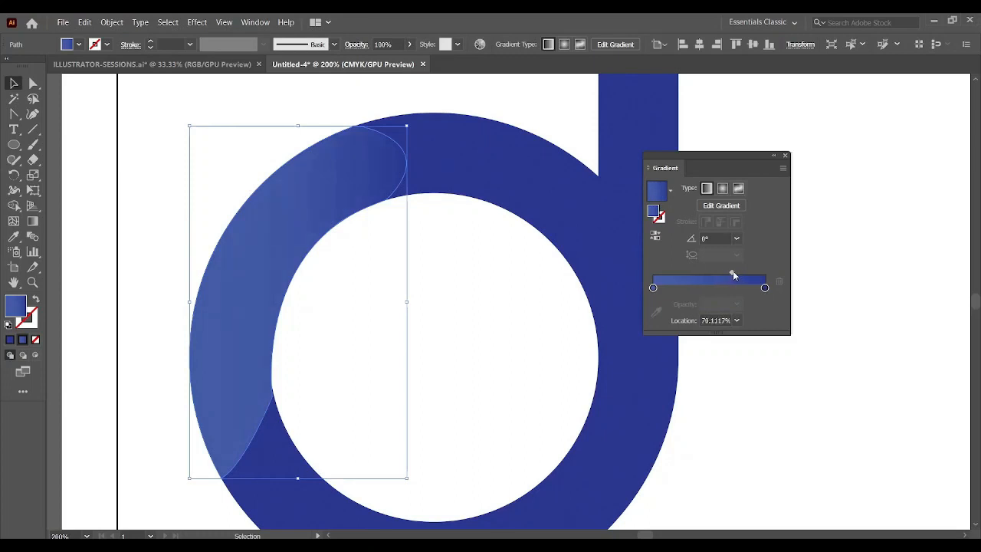
left_click_drag(733, 273, 696, 274)
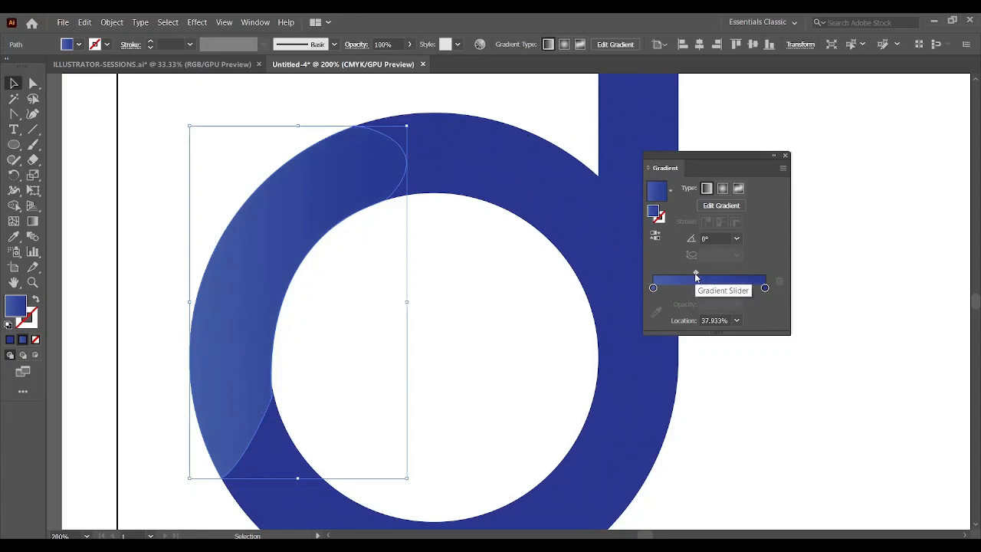
left_click_drag(696, 274, 734, 274)
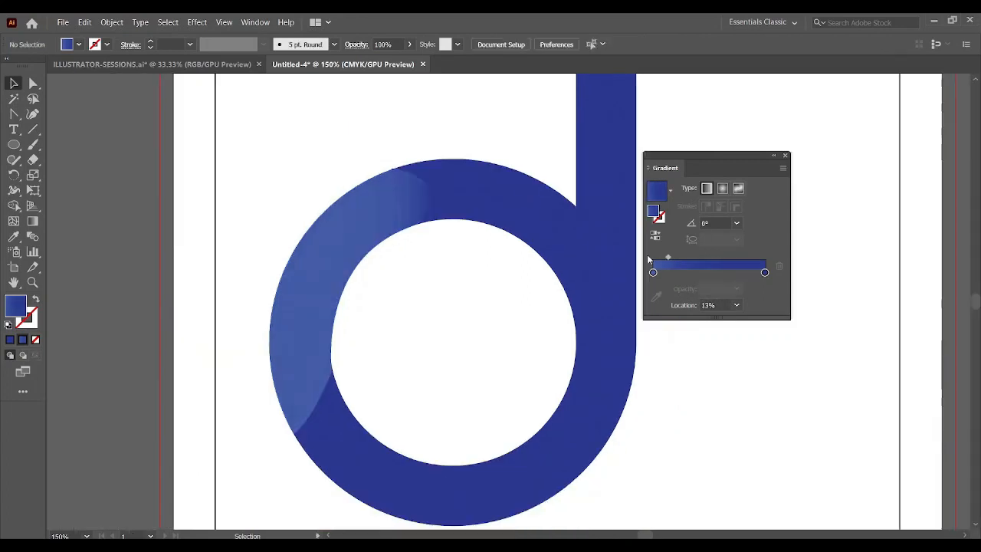
left_click_drag(668, 257, 686, 258)
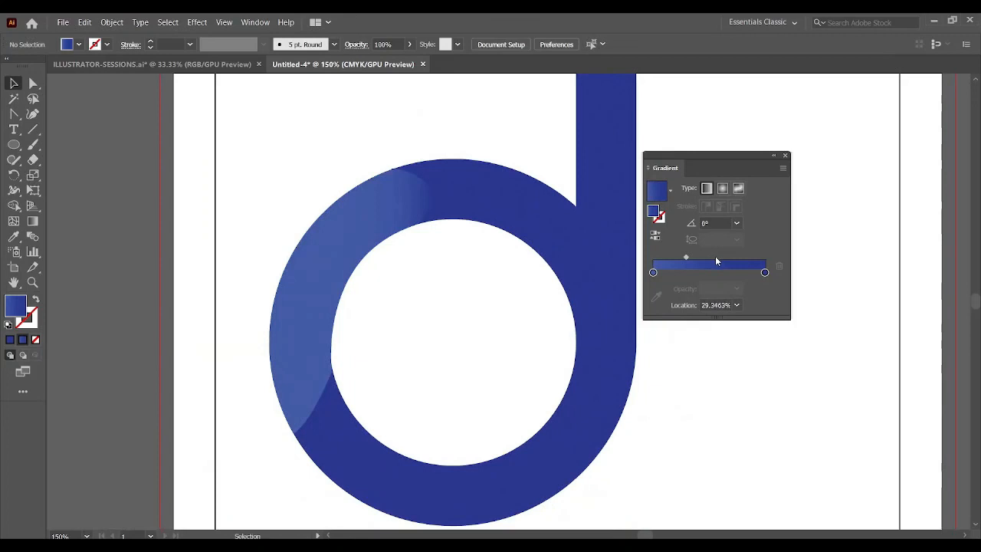
Step: Angle the curved overlay's linear gradient to about 43° along the ring with the Gradient tool
left_click(34, 85)
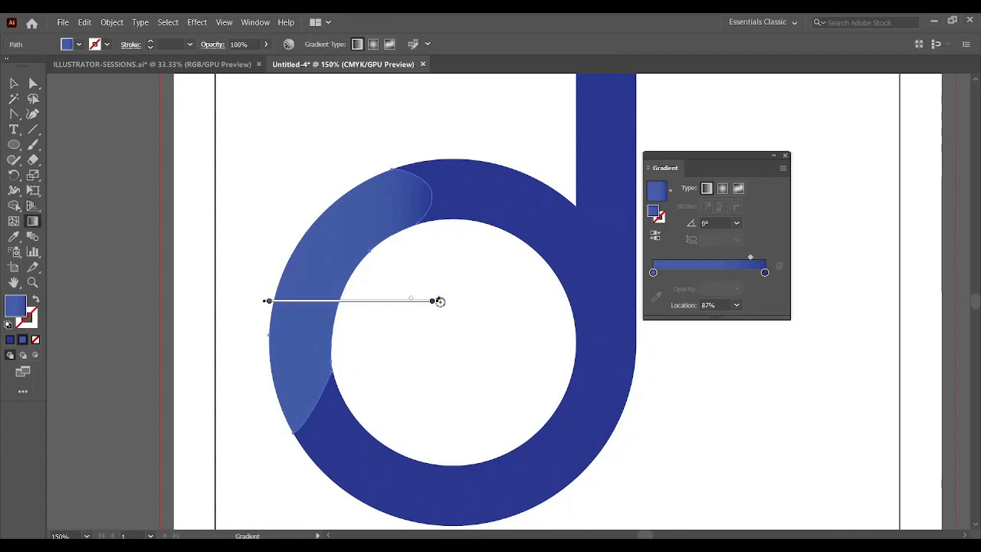
mouse_move(437, 313)
left_mouse_down()
mouse_move(434, 333)
mouse_move(410, 215)
left_mouse_up()
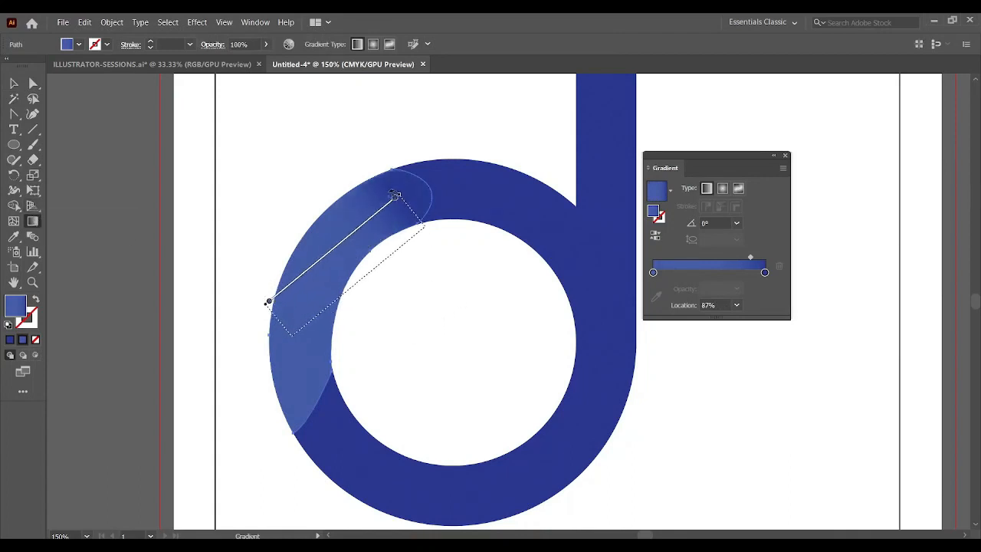
left_click_drag(268, 301, 298, 335)
left_click(295, 335)
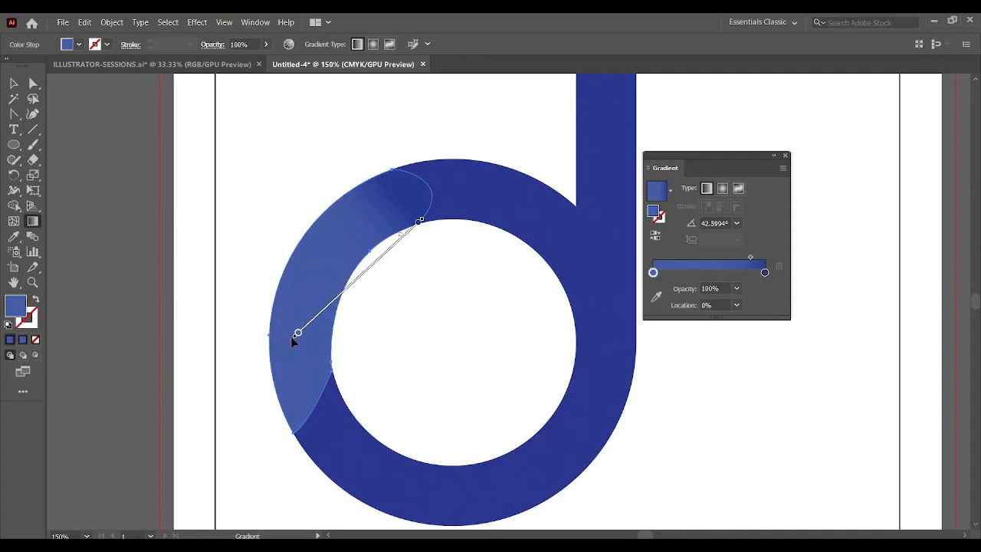
mouse_move(292, 336)
left_mouse_down()
mouse_move(271, 368)
mouse_move(282, 348)
left_mouse_up()
double_click(283, 348)
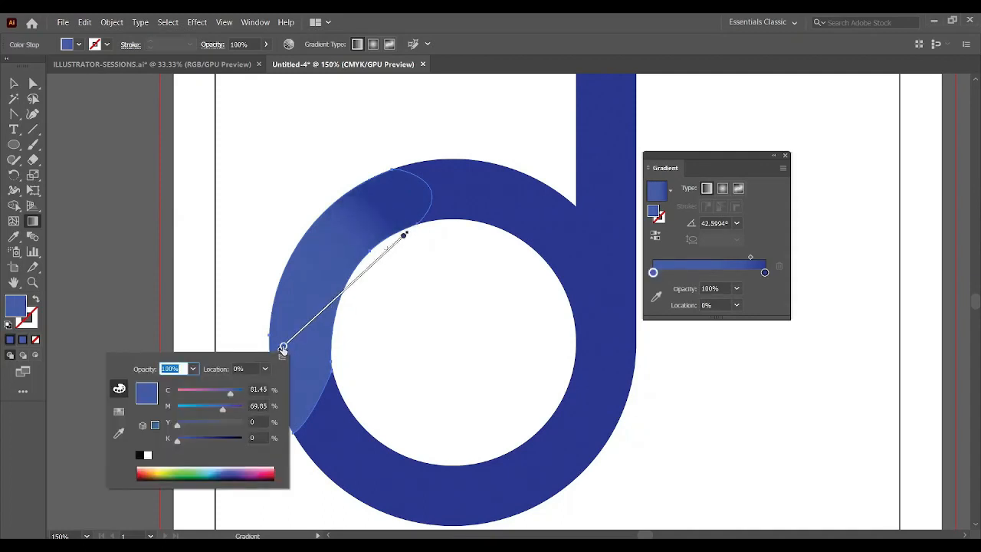
left_click(283, 348)
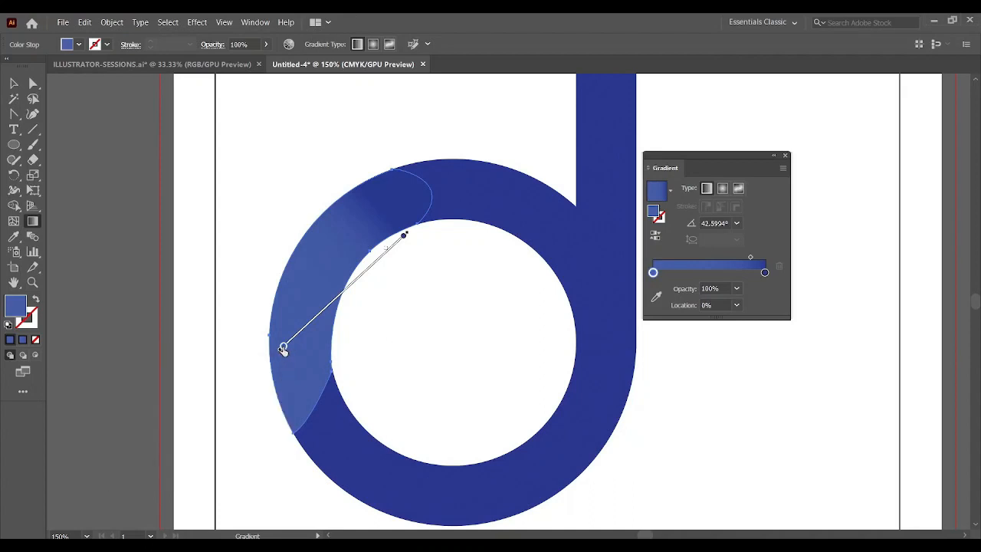
double_click(283, 348)
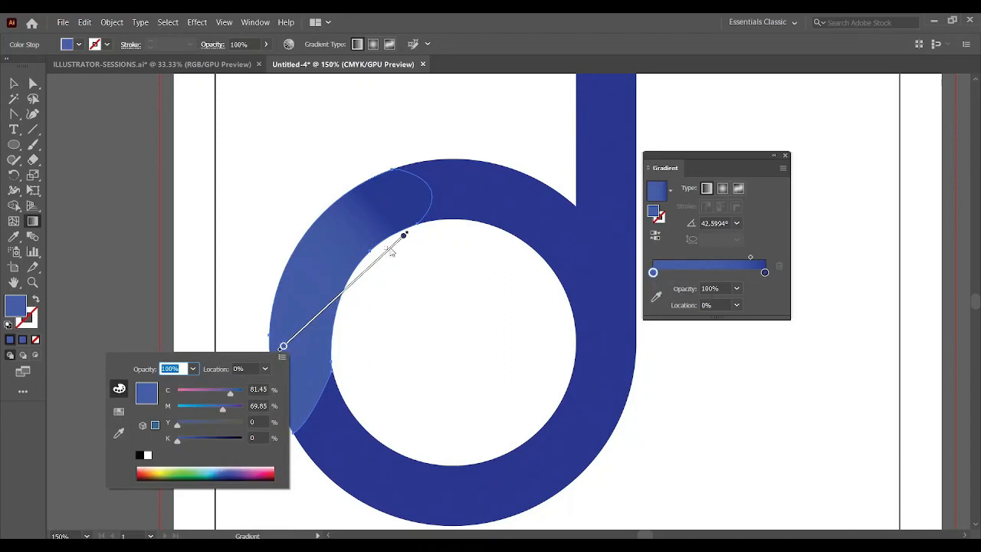
Step: Move the overlay gradient's midpoint to about the middle of its gradient line and deselect the shape
left_click_drag(388, 250, 347, 299)
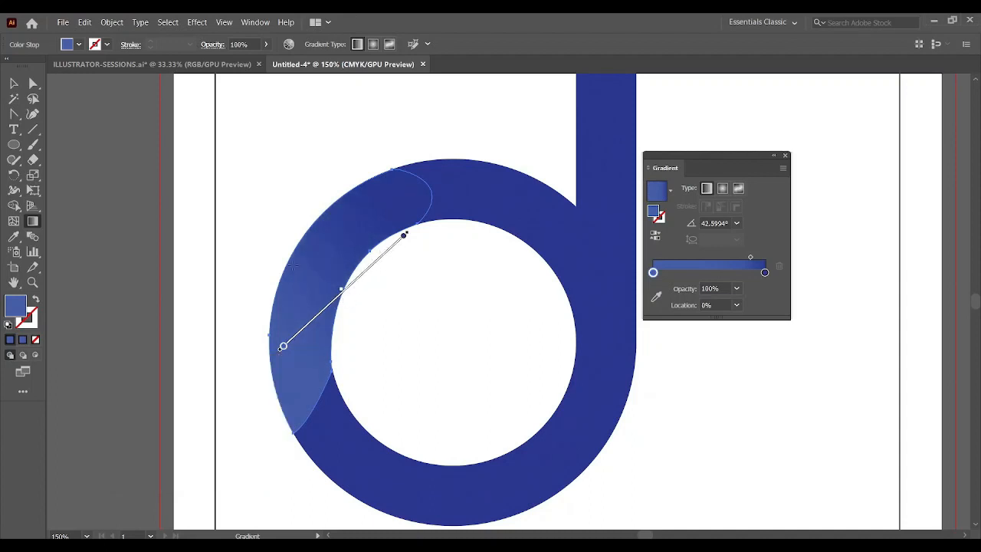
left_click(13, 83)
left_click(210, 144)
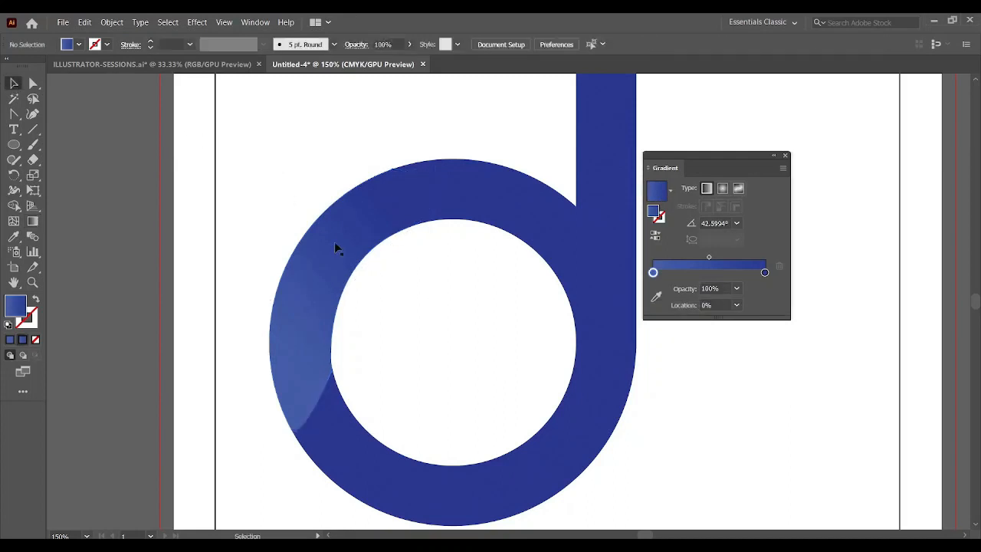
Step: Draw a closed curved Pen shape from the stem's outer edge through the stem-ring junction, across the lower ring and back around outside the letter
key("ctrl+minus")
key("ctrl+minus")
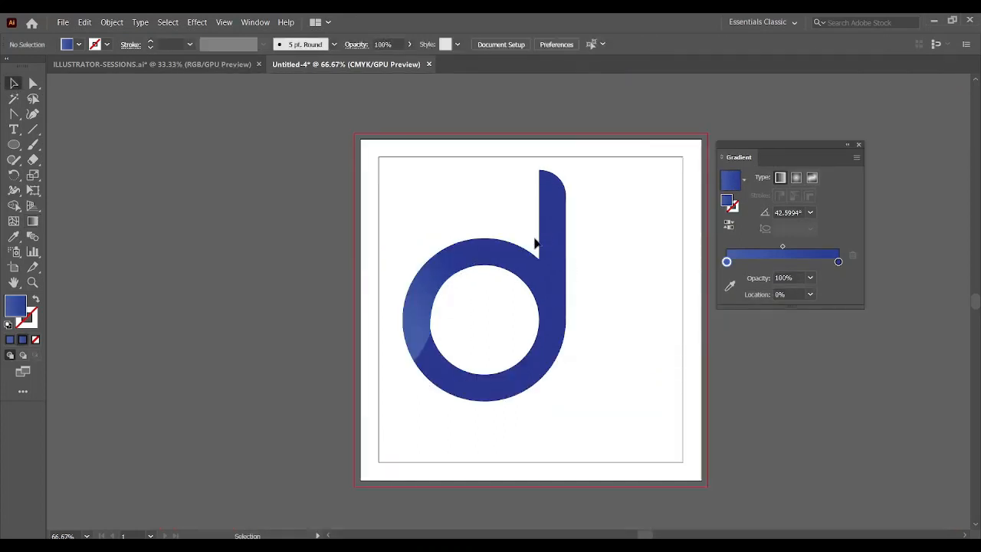
left_click(14, 116)
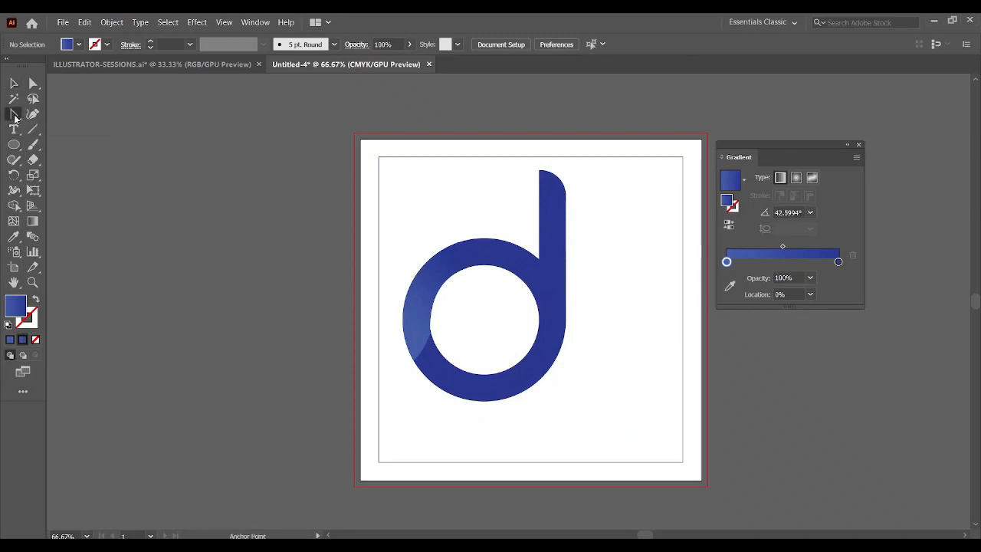
left_click_drag(14, 115, 54, 115)
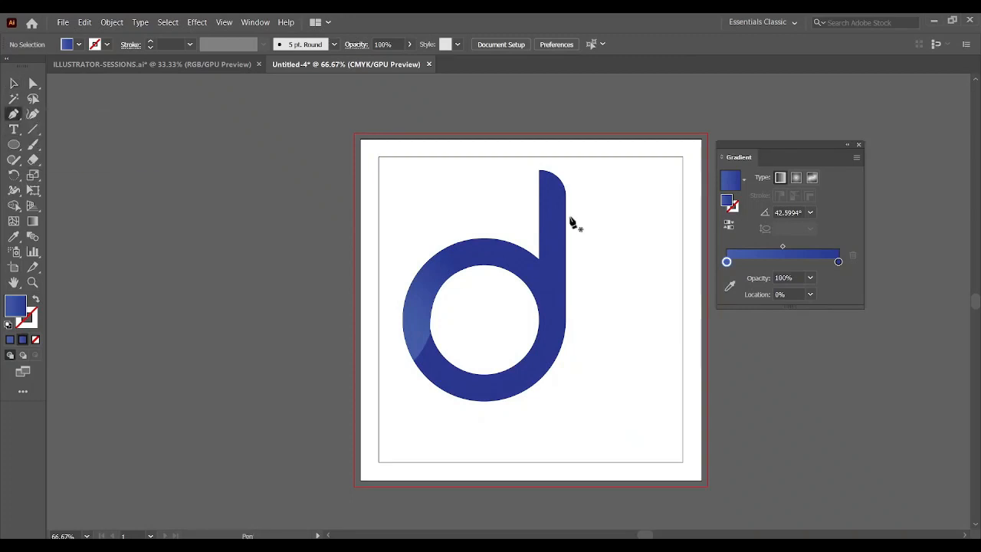
left_click(565, 215)
left_click_drag(540, 259, 540, 310)
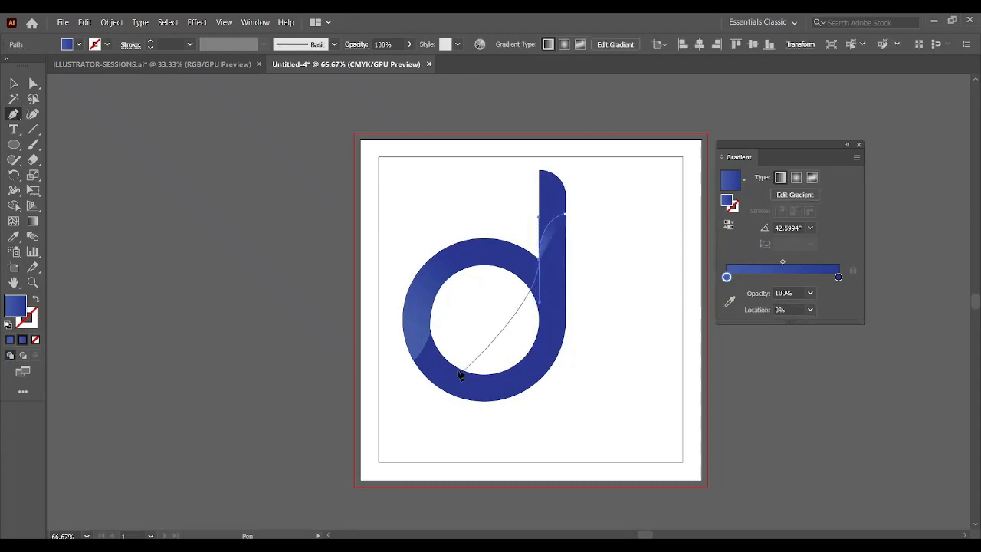
left_click_drag(458, 368, 394, 386)
left_click_drag(467, 451, 531, 442)
left_click_drag(654, 347, 644, 279)
left_click(565, 216)
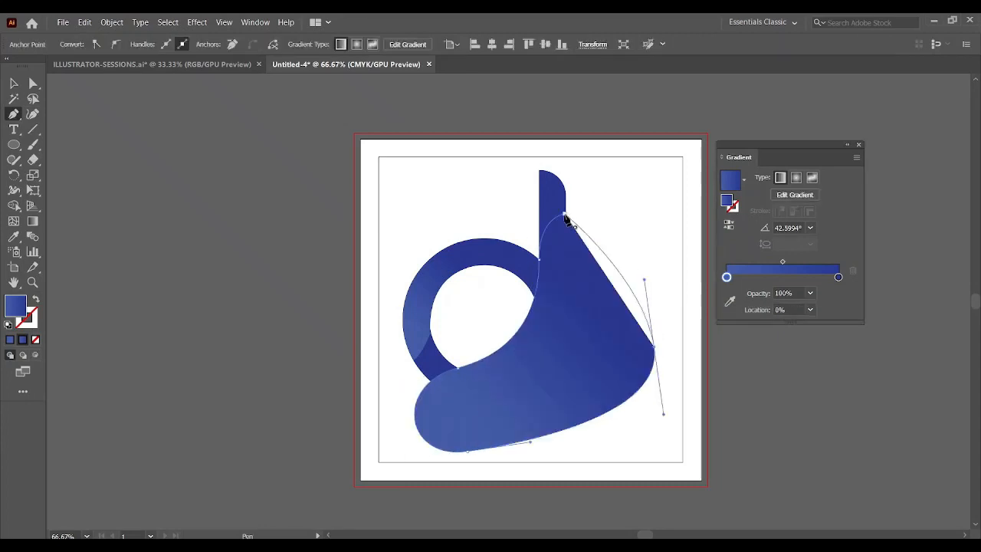
left_click(565, 215)
Step: Select the letter with all overlay shapes and divide their overlapping regions with the Shape Builder tool
left_click(14, 83)
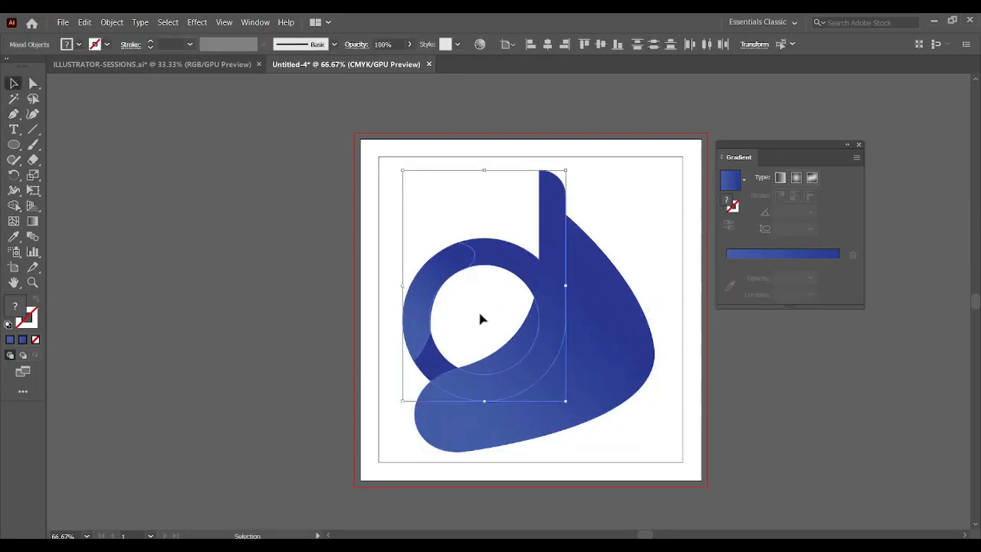
right_click(430, 284)
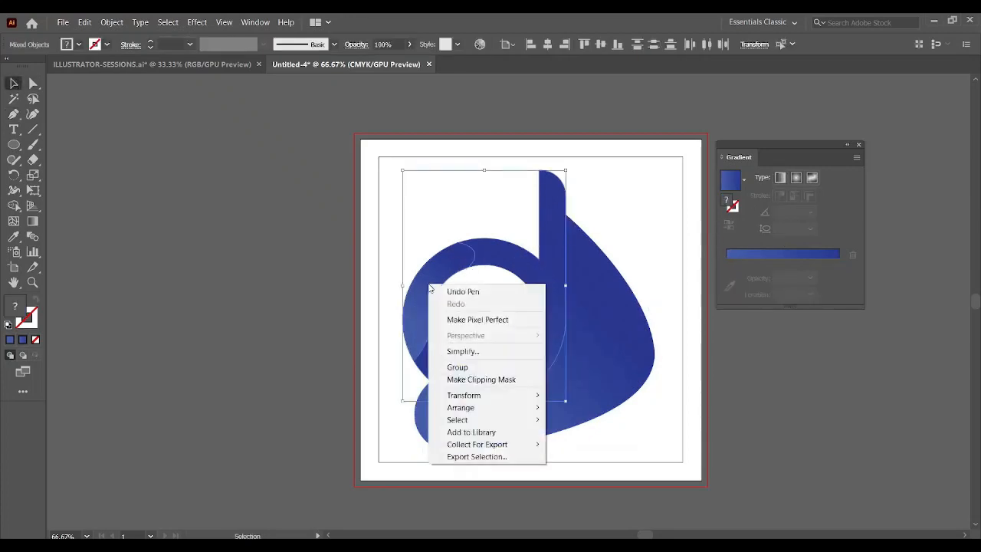
left_click(457, 367)
left_click_drag(393, 180, 679, 432)
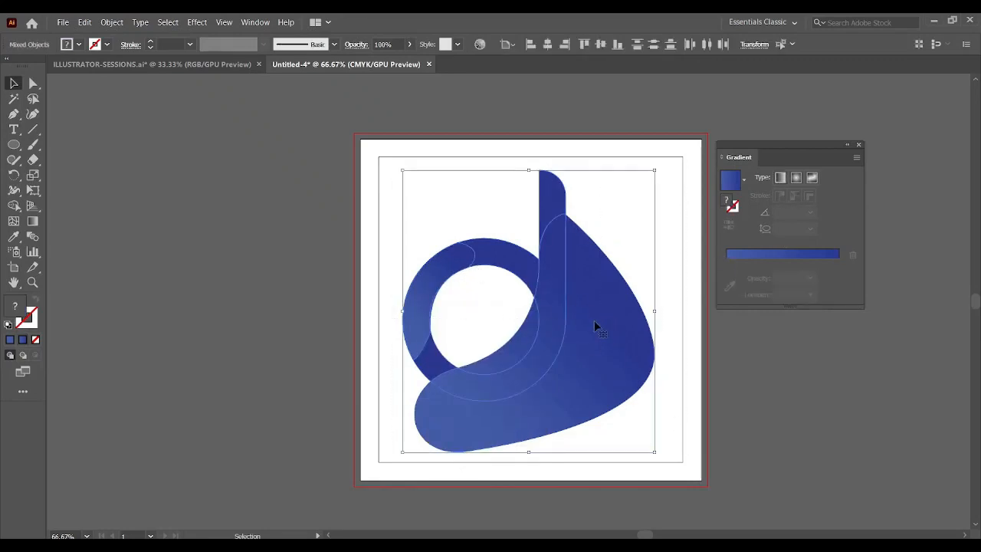
left_click(13, 206)
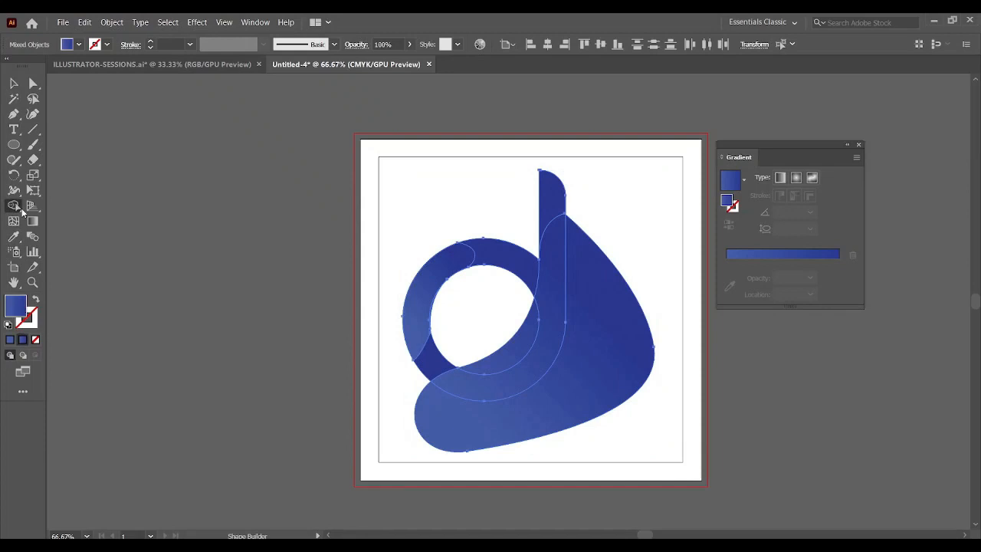
left_click(528, 346)
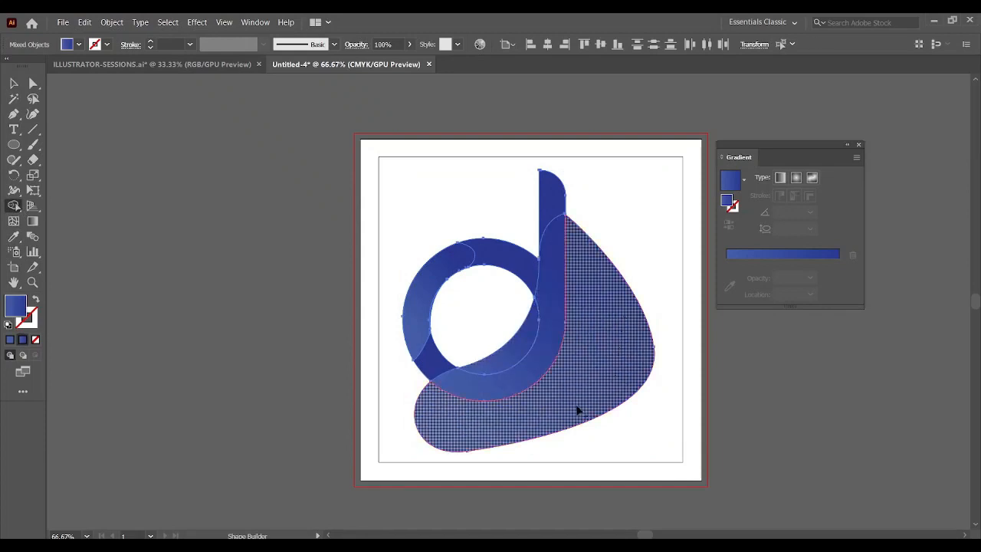
Step: Delete the leftover pieces of the new shape inside the ring and outside the letter
left_click(33, 83)
left_click(85, 119)
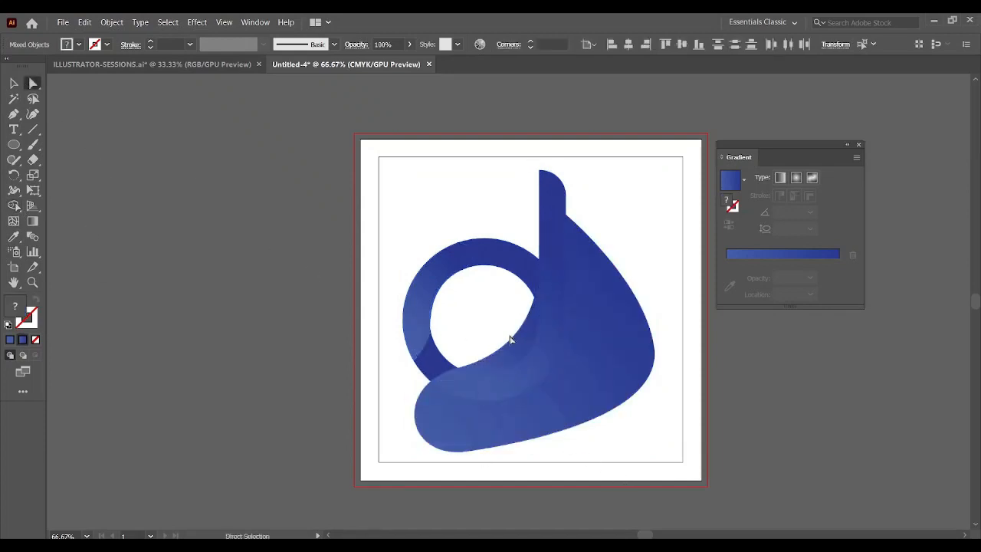
left_click(520, 351)
key("Delete")
left_click(611, 388)
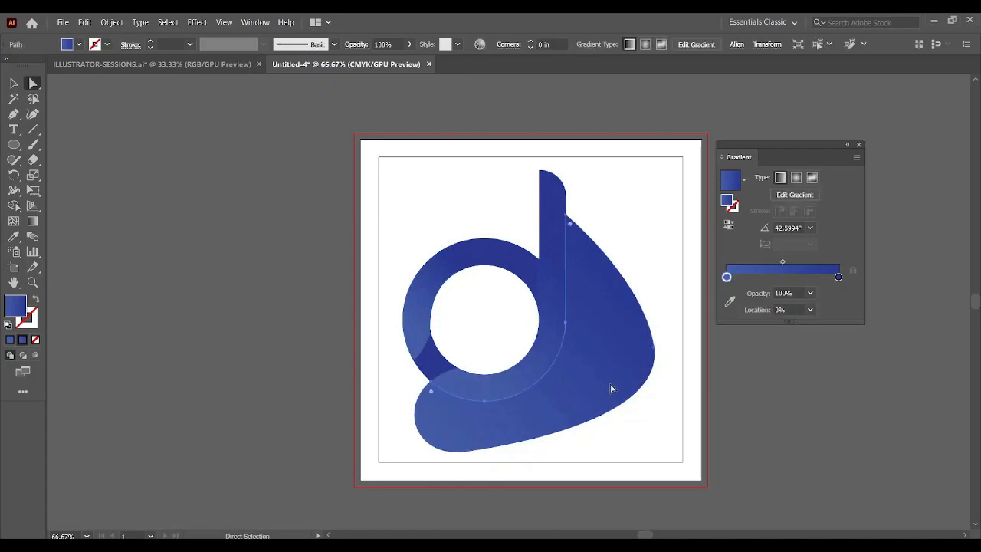
key("Delete")
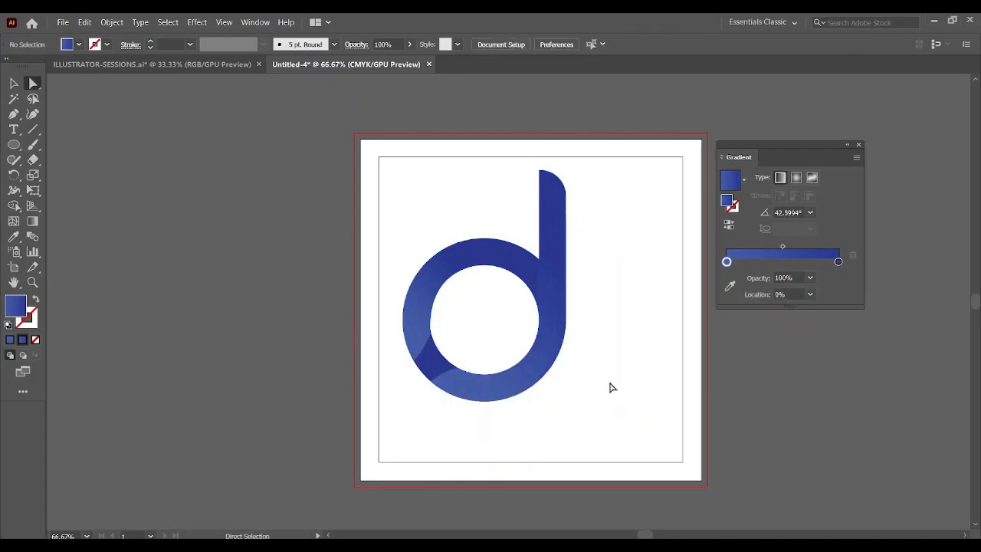
Step: Set the end color stop of the stem and lower-ring overlay's gradient to a very dark navy blue
left_click(14, 84)
left_click(526, 389)
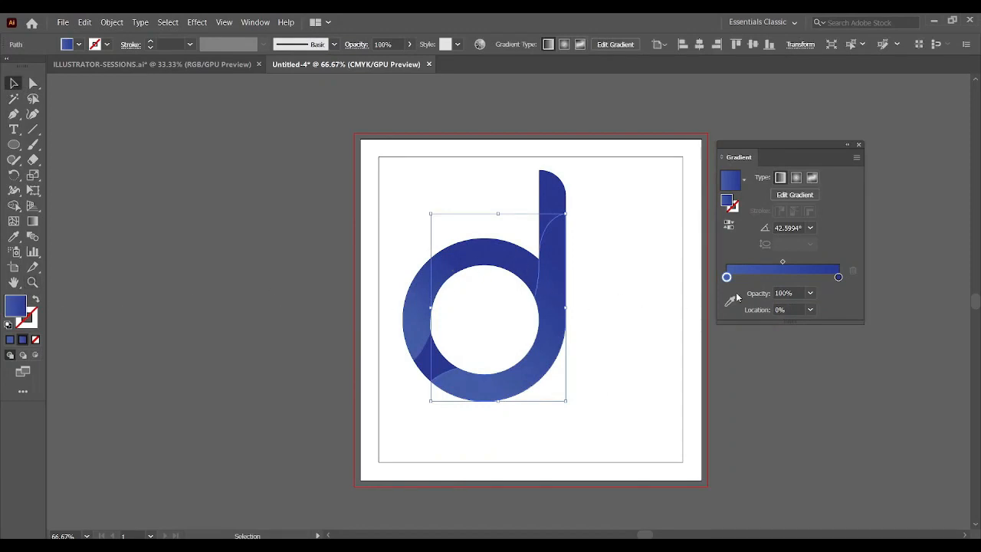
double_click(731, 205)
left_click(716, 165)
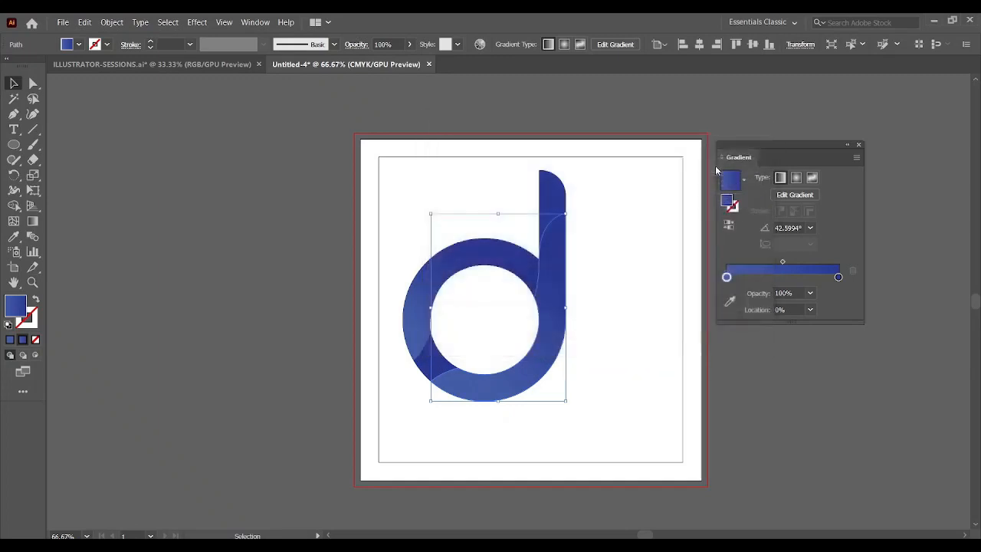
left_click(839, 276)
double_click(729, 204)
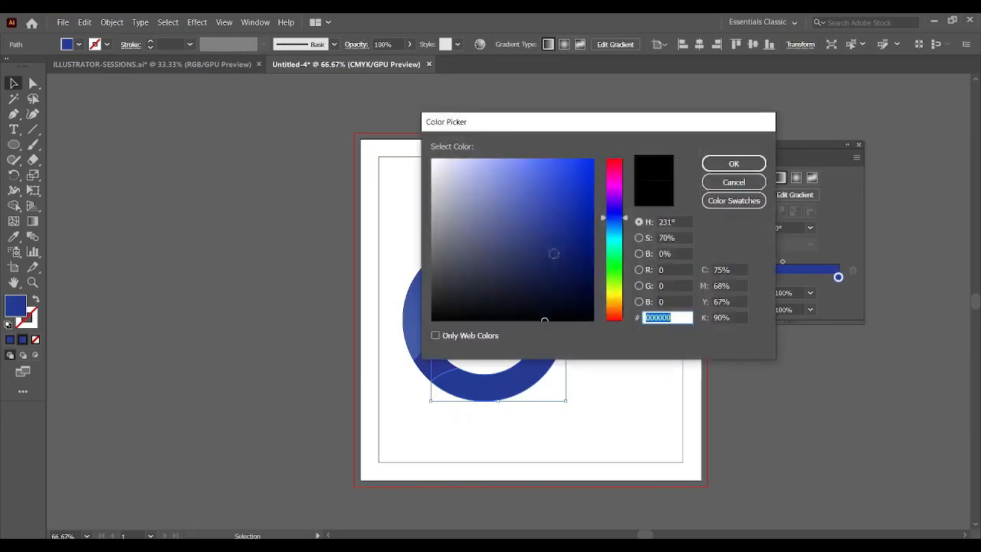
left_click_drag(552, 253, 572, 289)
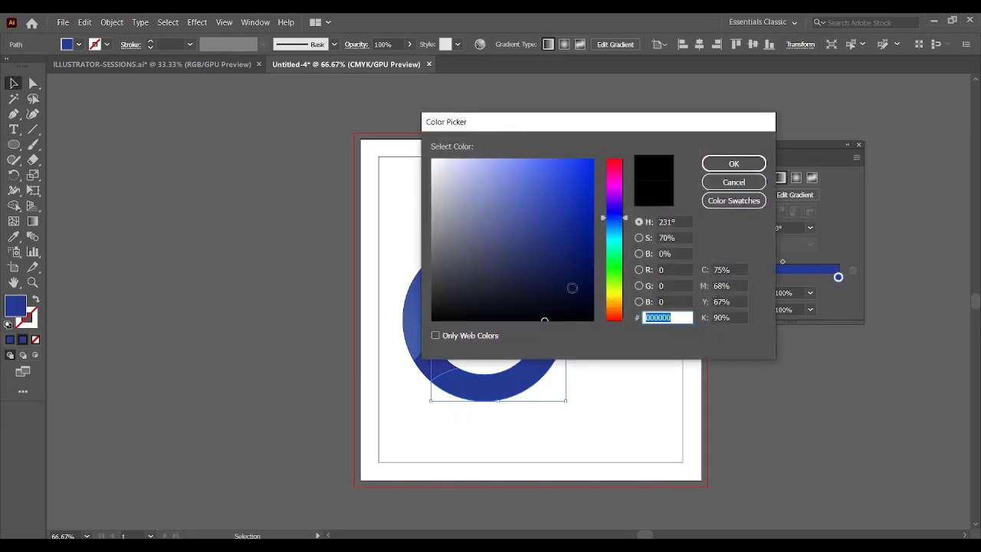
left_click(732, 164)
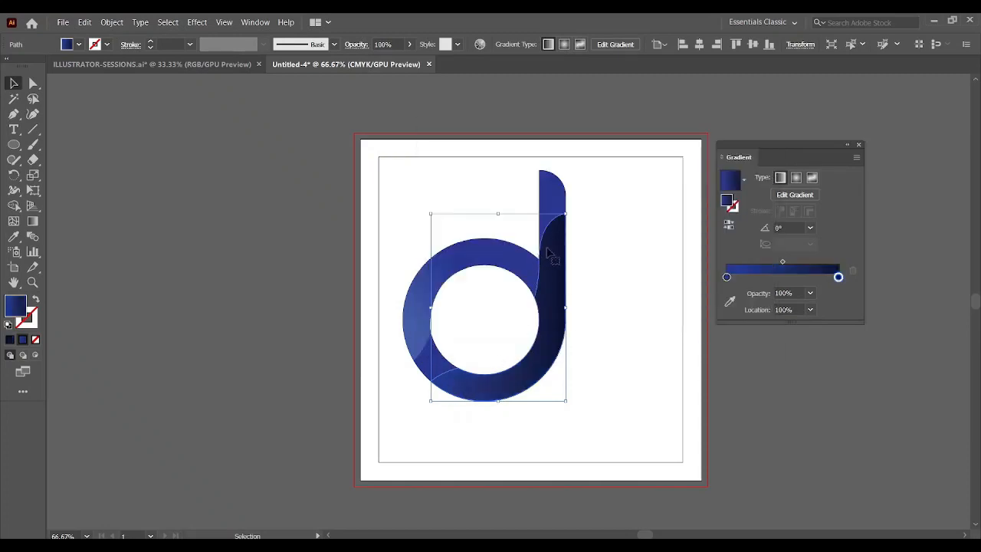
Step: Move the stem overlay gradient's midpoint close to its dark end and deselect the shape
left_click(783, 262)
left_click_drag(818, 263, 825, 262)
left_click(635, 260)
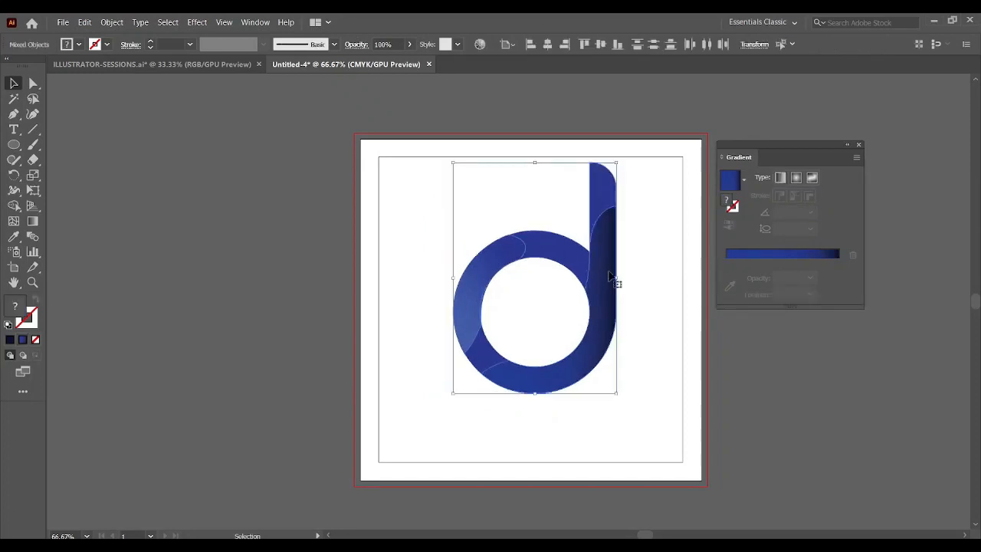
Step: Scale the complete letter d logo down to roughly half its size, place it in the artboard's upper middle, and deselect it
key("ctrl+c")
left_click_drag(616, 162, 581, 212)
left_click_drag(548, 265, 540, 230)
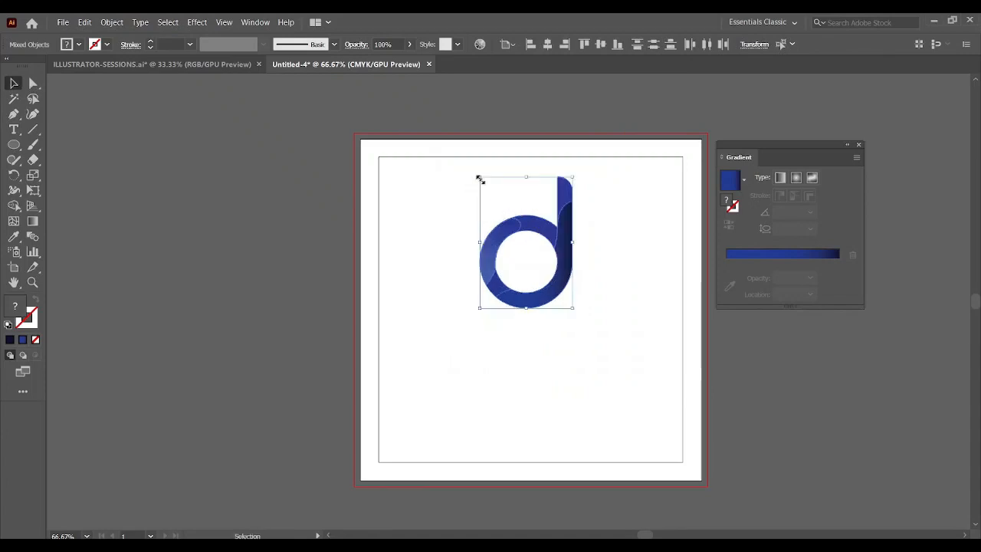
left_click_drag(479, 178, 483, 188)
key("a")
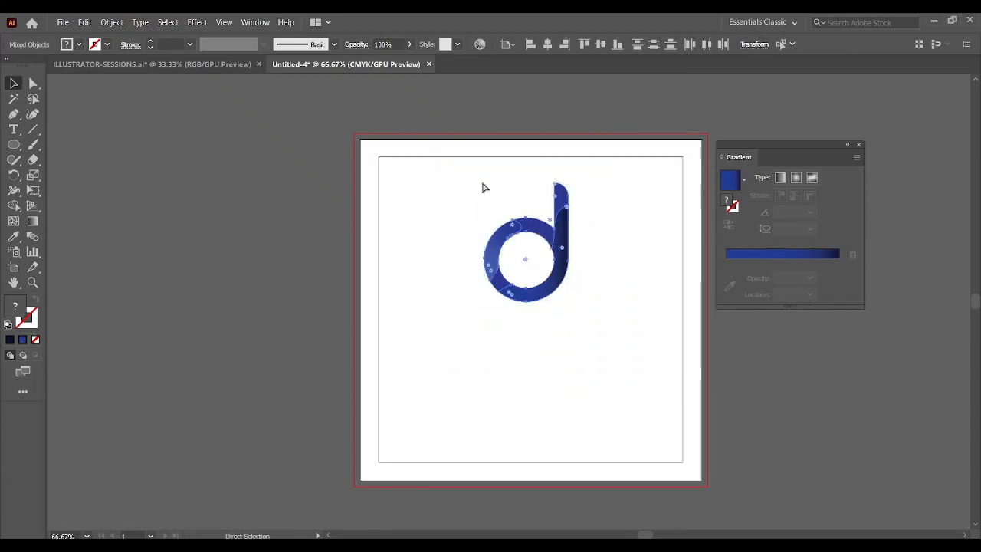
key("ctrl+equal")
key("ctrl+equal")
left_click(483, 188)
left_click_drag(552, 223, 456, 158)
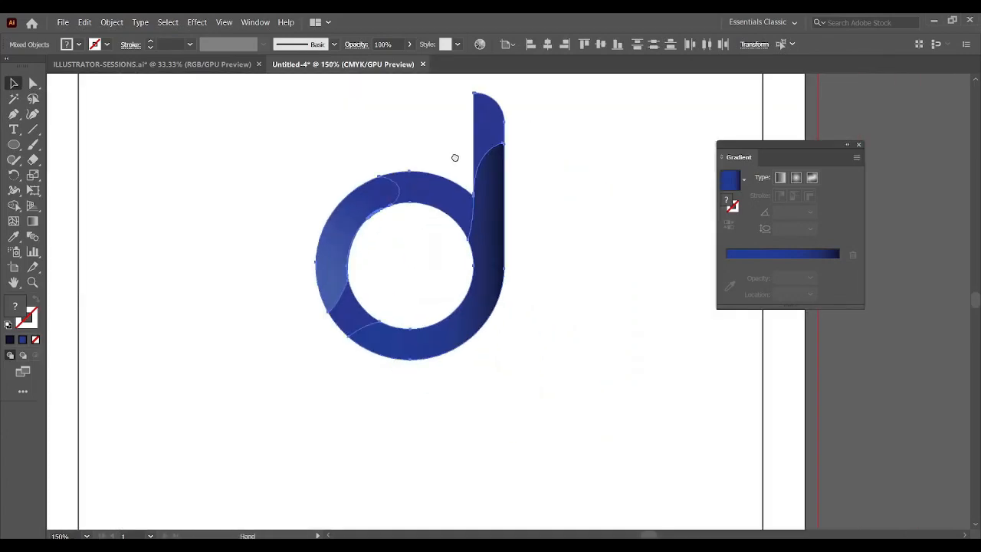
key("v")
left_click(456, 158)
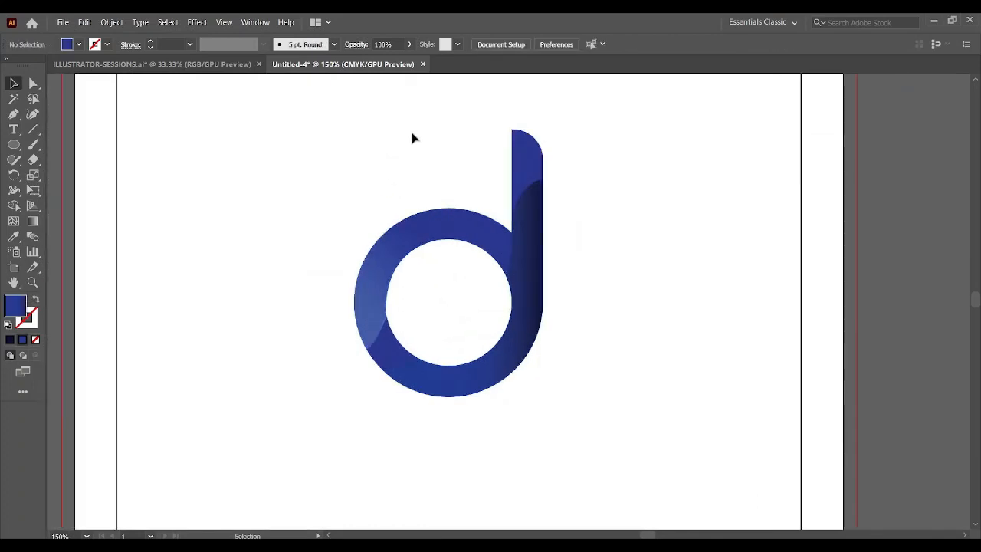
Step: Group all pieces of the letter d logo and paste a copy of the group directly behind it
left_click_drag(304, 102, 657, 443)
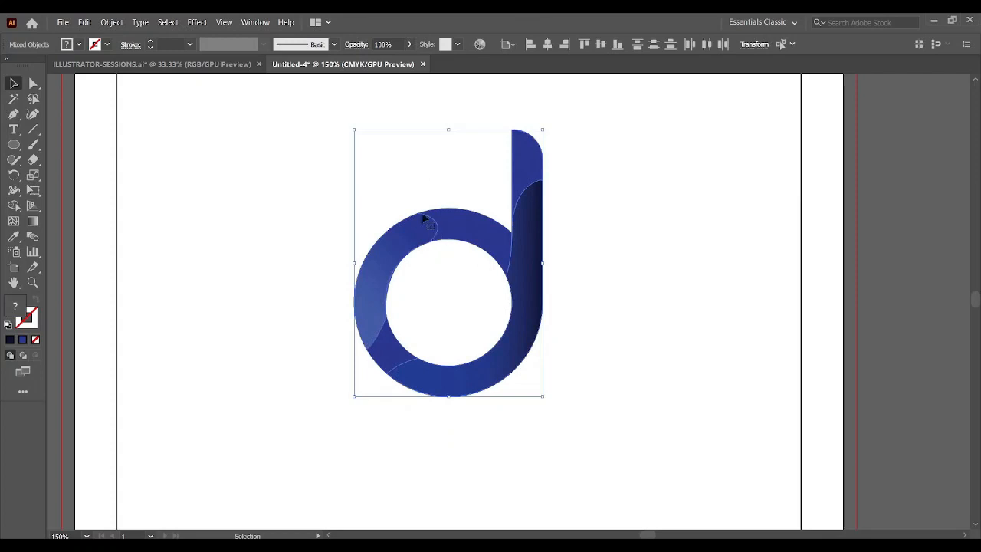
right_click(477, 229)
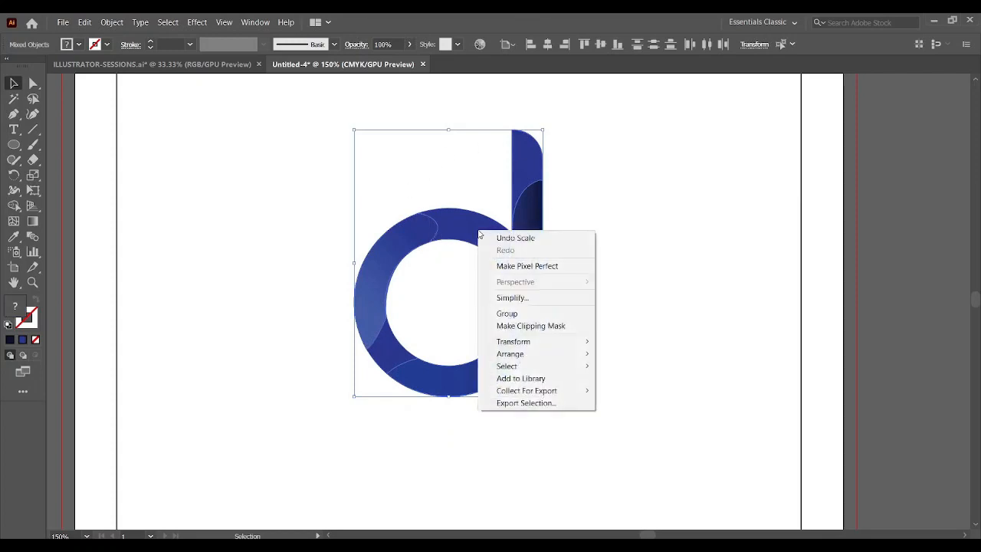
left_click(512, 313)
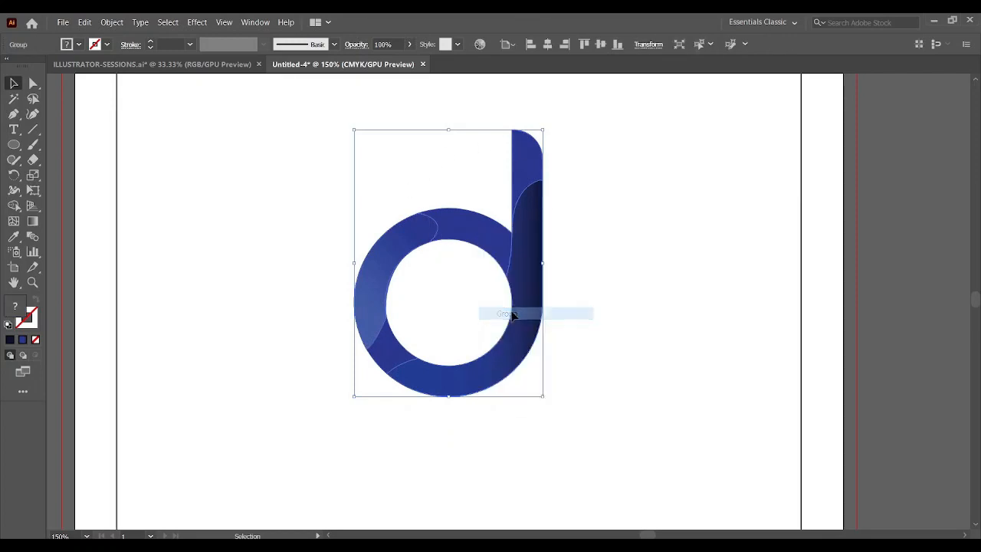
left_click(85, 21)
left_click(102, 77)
left_click(85, 21)
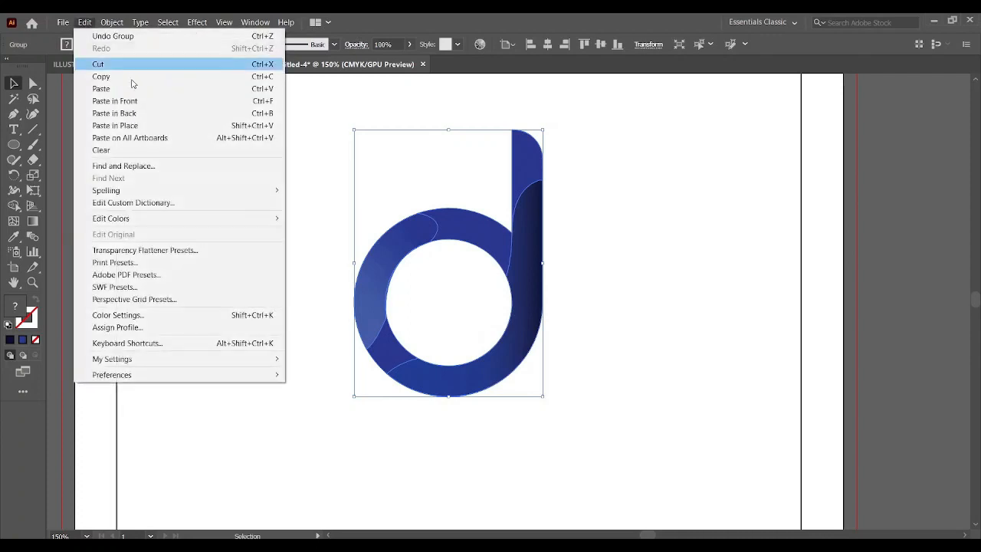
left_click(122, 113)
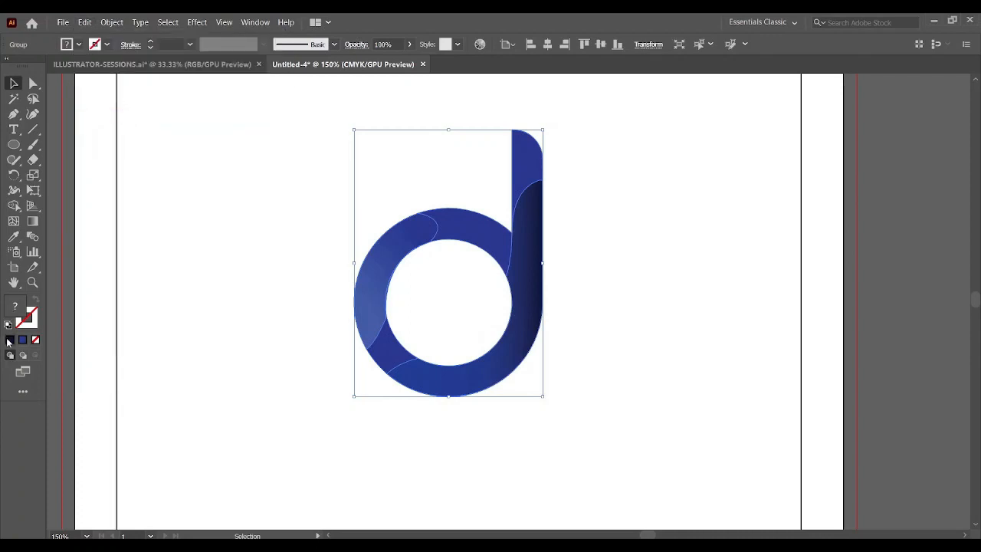
Step: Fill the back copy of the letter d with dark gray #282828
left_click(13, 308)
double_click(15, 307)
type("222222")
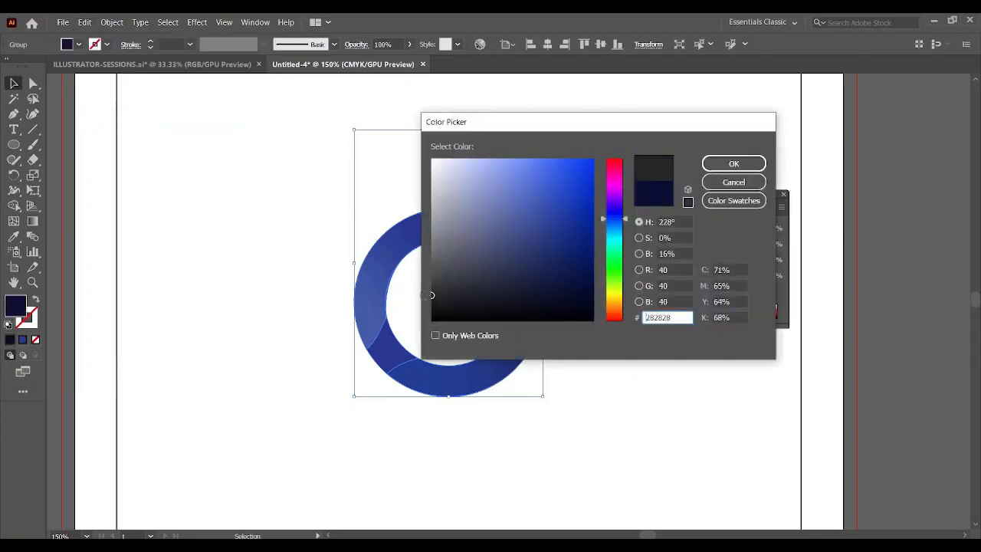
left_click(755, 163)
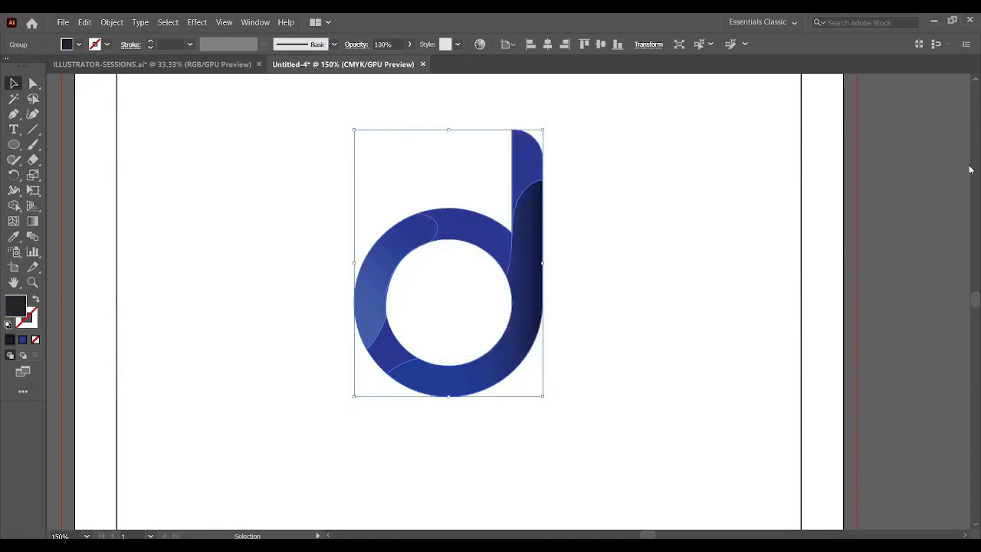
Step: Offset the dark copy slightly down and to the right behind the blue letter d, and deselect it
key("shift+Down")
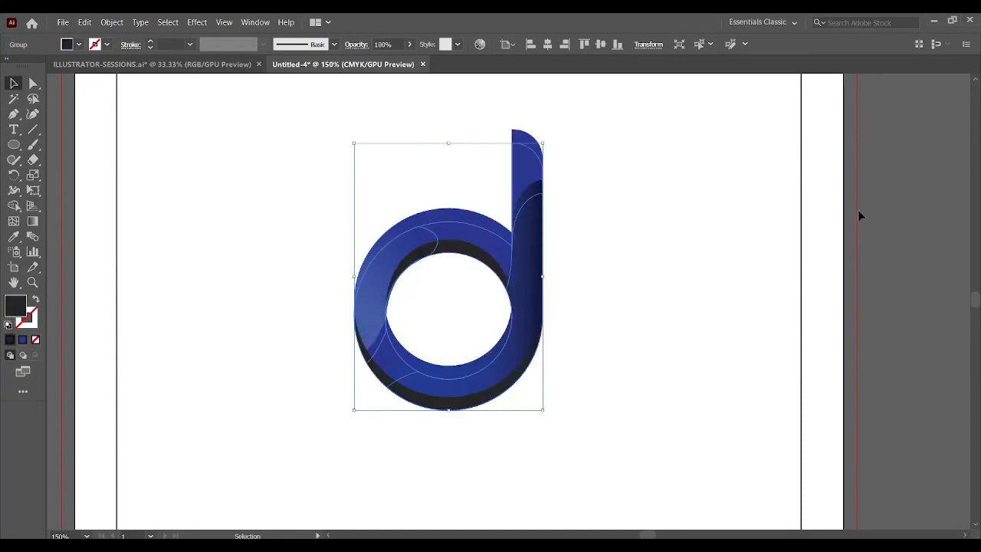
left_click_drag(460, 250, 463, 243)
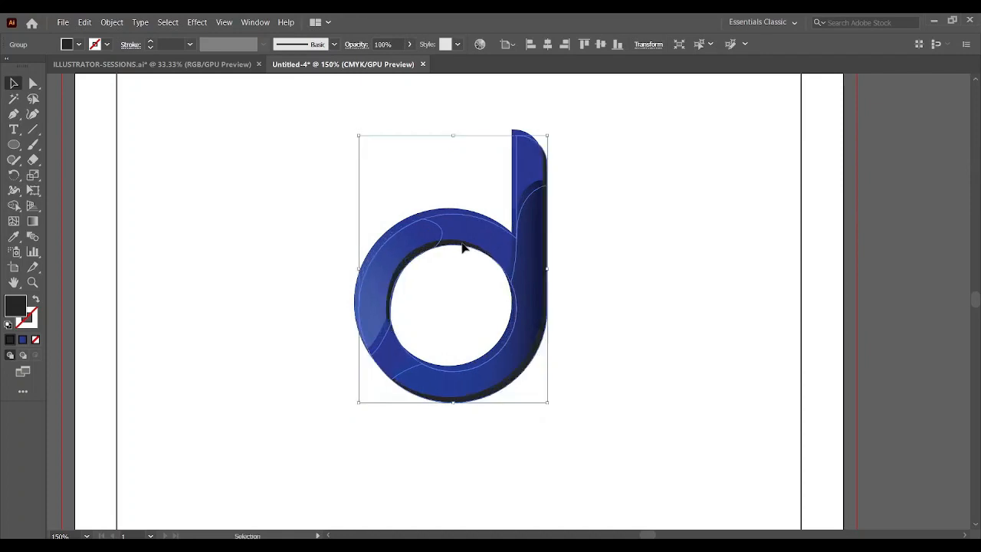
left_click(640, 239)
left_click(494, 257)
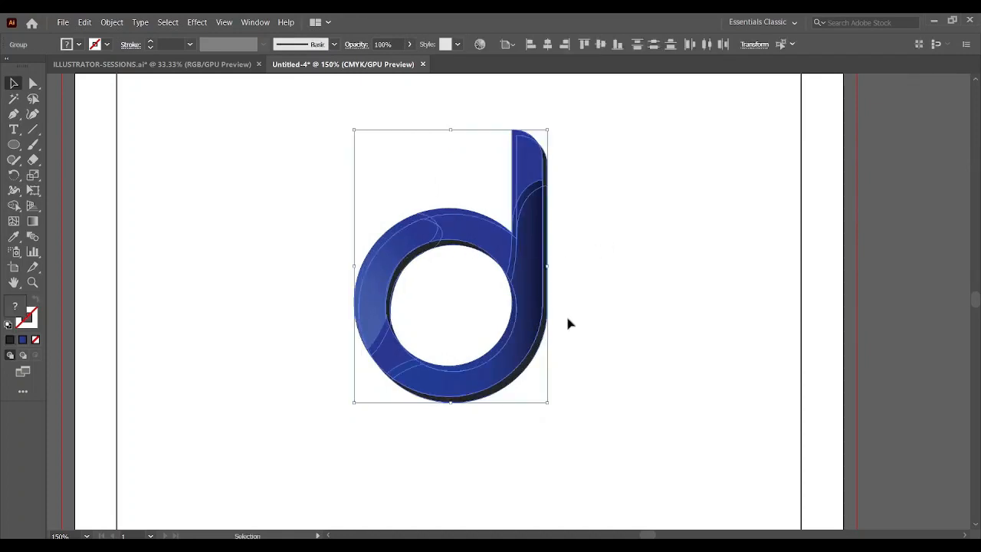
left_click(670, 332)
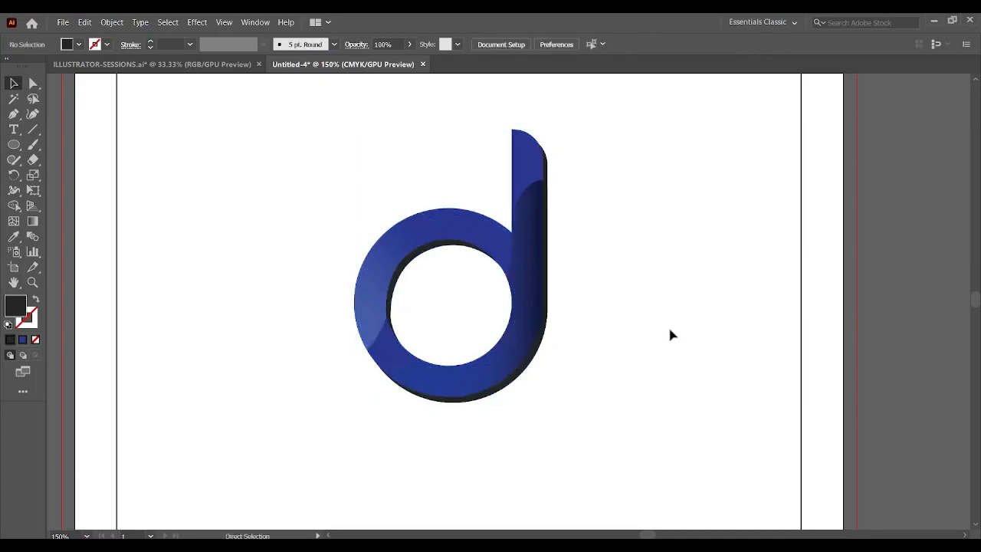
Step: Apply a Feather effect to the dark copy so it forms a soft shadow behind the letter d, and deselect it
key("ctrl+minus")
key("ctrl+plus")
key("ctrl+plus")
key("ctrl+plus")
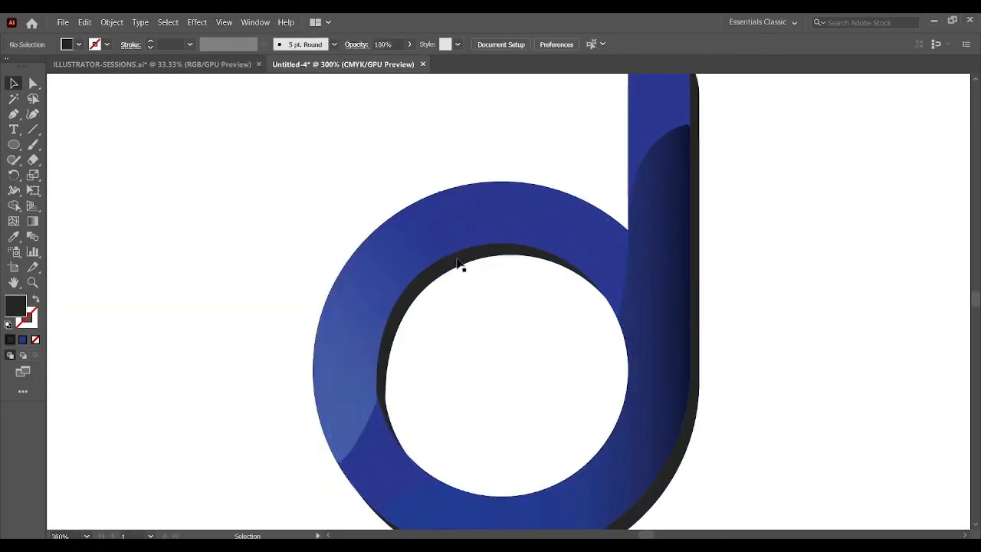
left_click(468, 266)
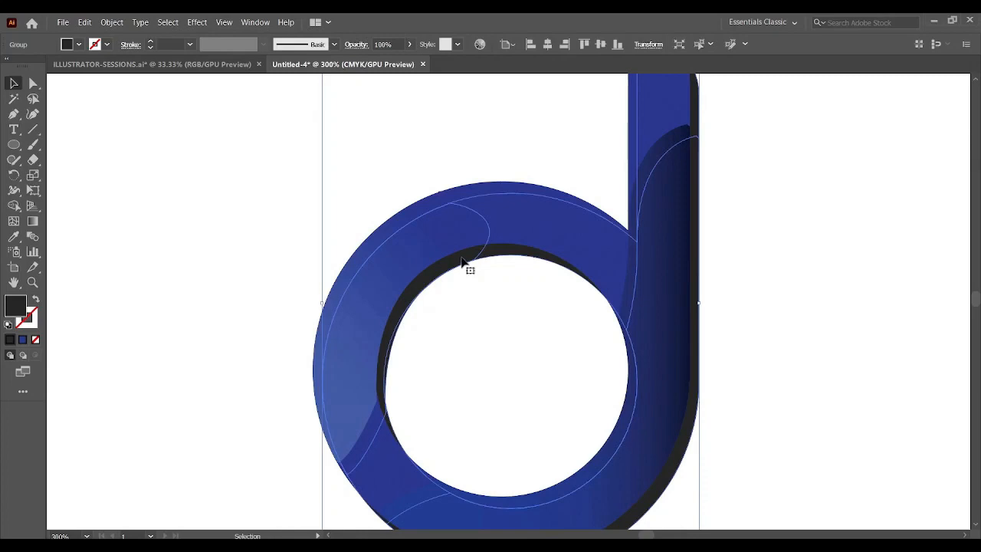
left_click(204, 27)
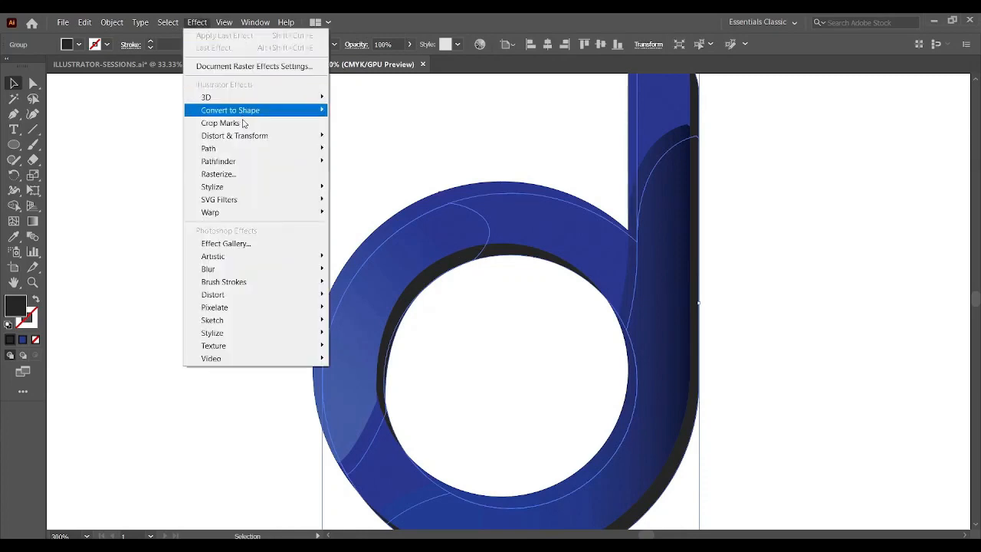
mouse_move(237, 188)
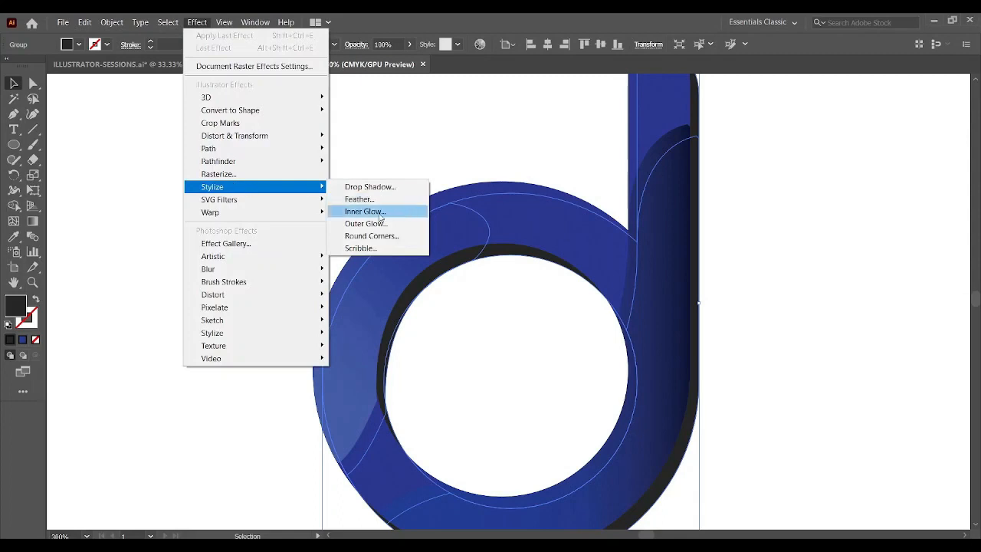
left_click(360, 199)
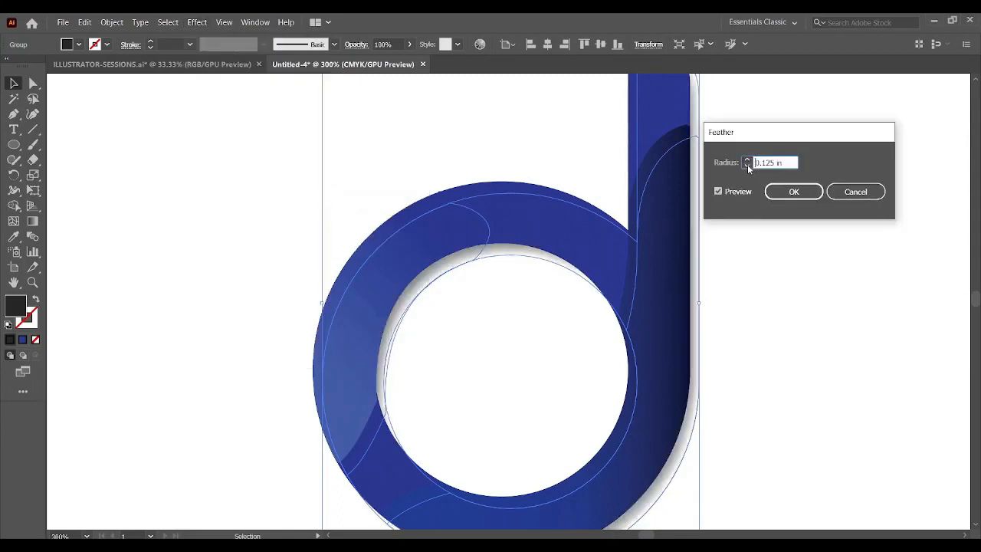
left_click(748, 166)
left_click(748, 160)
left_click(795, 192)
left_click(782, 201)
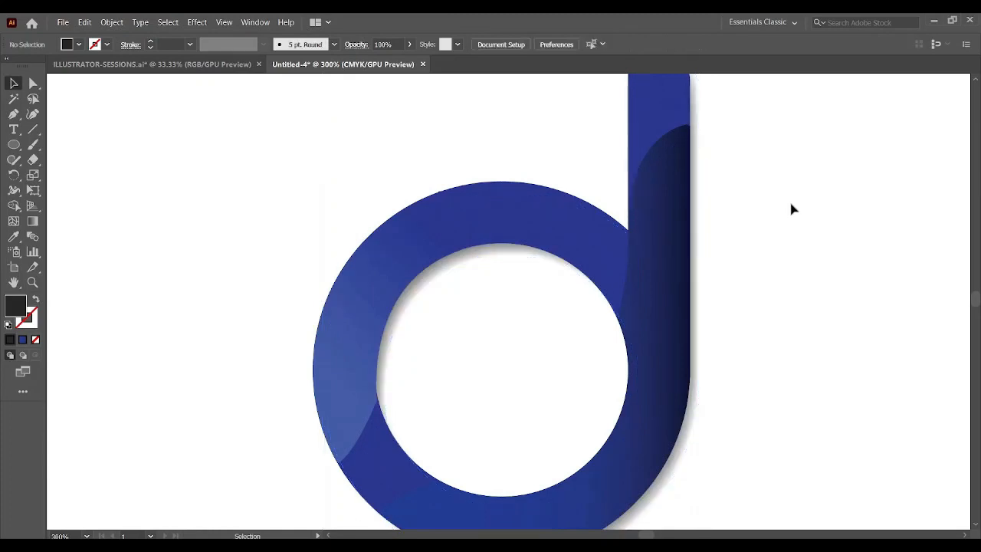
Step: Select the blue letter d logo group on the artboard
key("ctrl+minus")
key("ctrl+minus")
key("ctrl+minus")
key("ctrl+a")
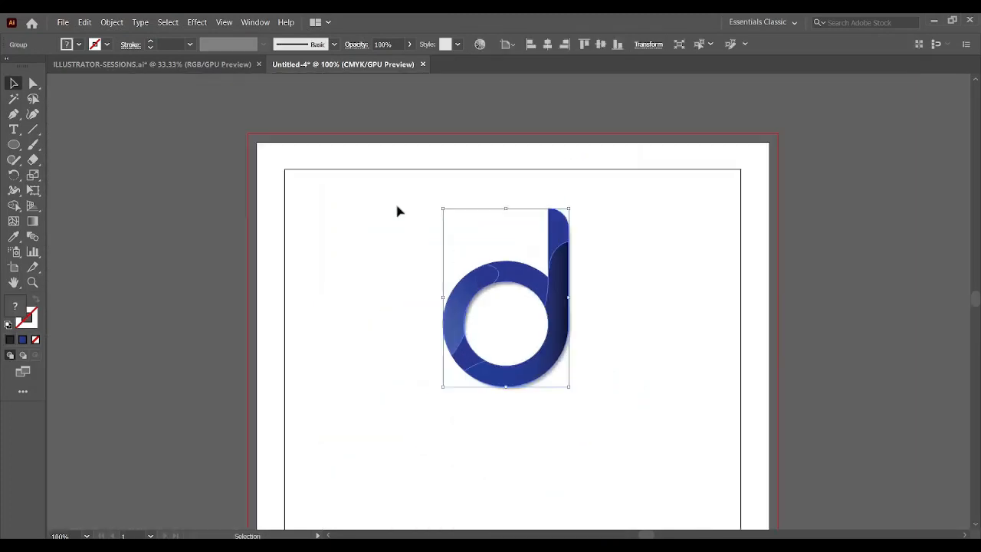